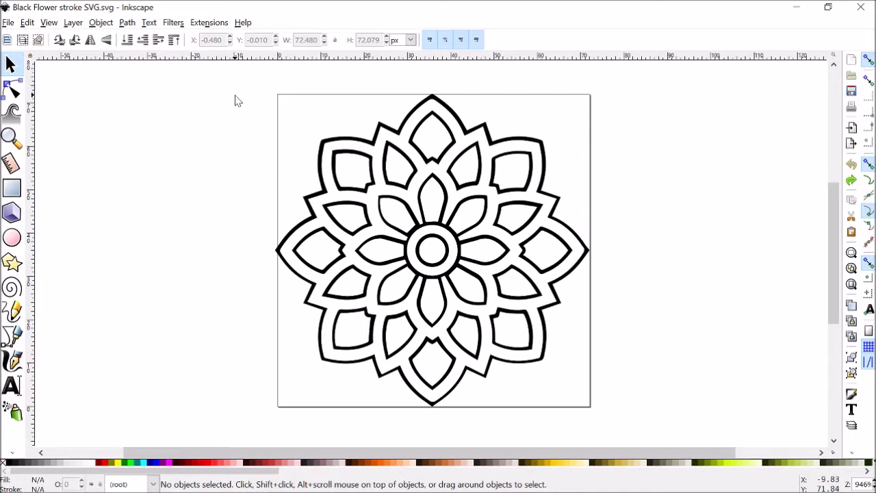
# - Ungroup the whole flower into 49 separate paths in the root layer, then deselect
pyautogui.moveTo(228, 83)
pyautogui.mouseDown()
pyautogui.moveTo(735, 403)
pyautogui.moveTo(741, 443)
pyautogui.mouseUp()
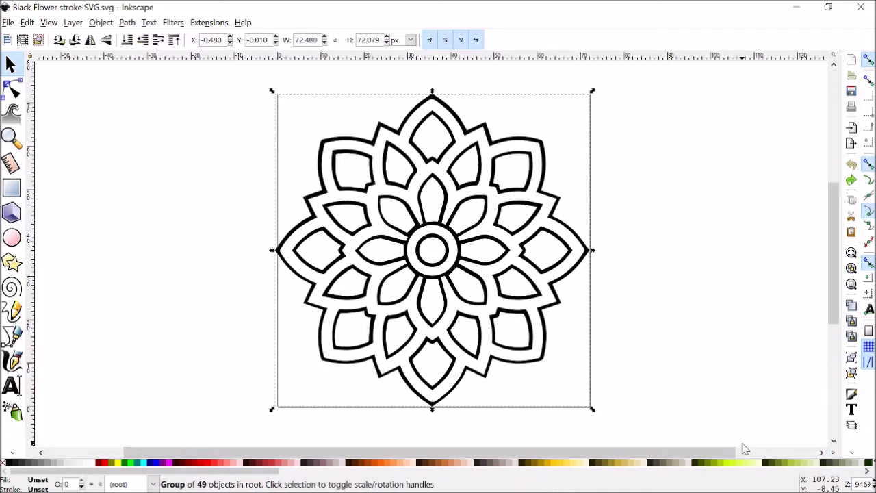
pyautogui.click(100, 23)
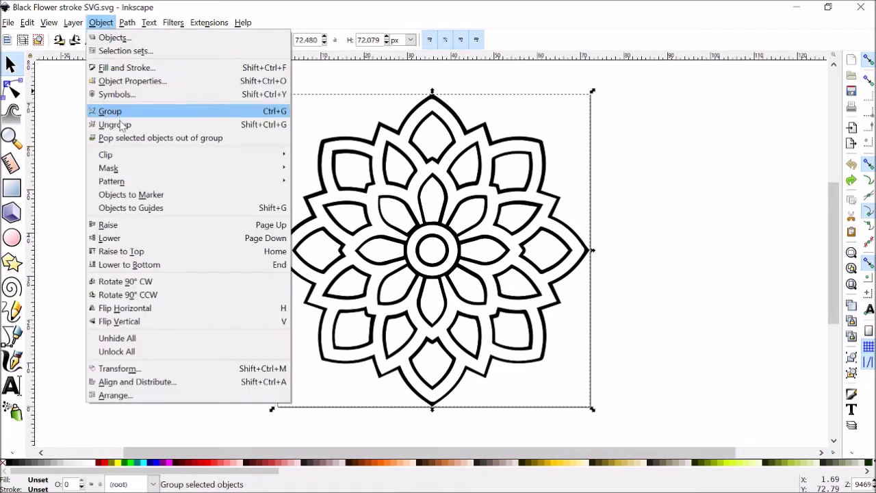
pyautogui.click(115, 125)
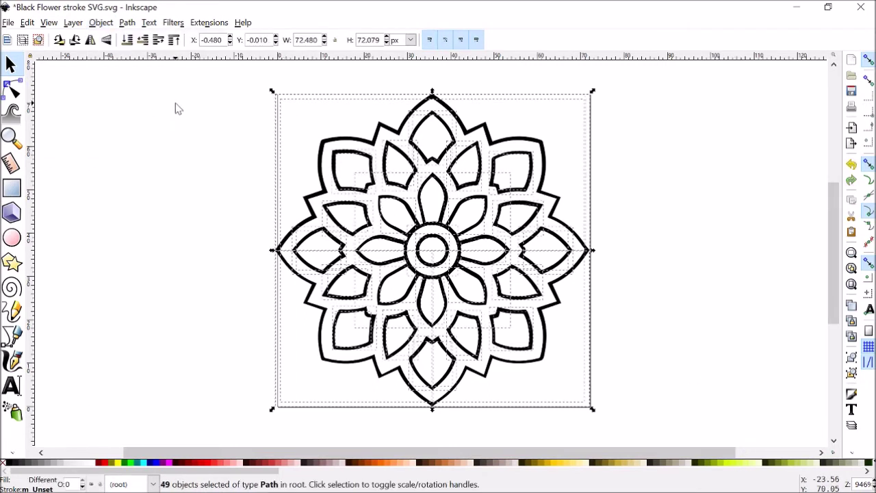
pyautogui.hotkey('ctrl', 'shift', 'g')
pyautogui.keyDown('ctrl'); pyautogui.scroll(3, 369, 261); pyautogui.keyUp('ctrl')
pyautogui.keyDown('ctrl'); pyautogui.scroll(2, 266, 254); pyautogui.keyUp('ctrl')
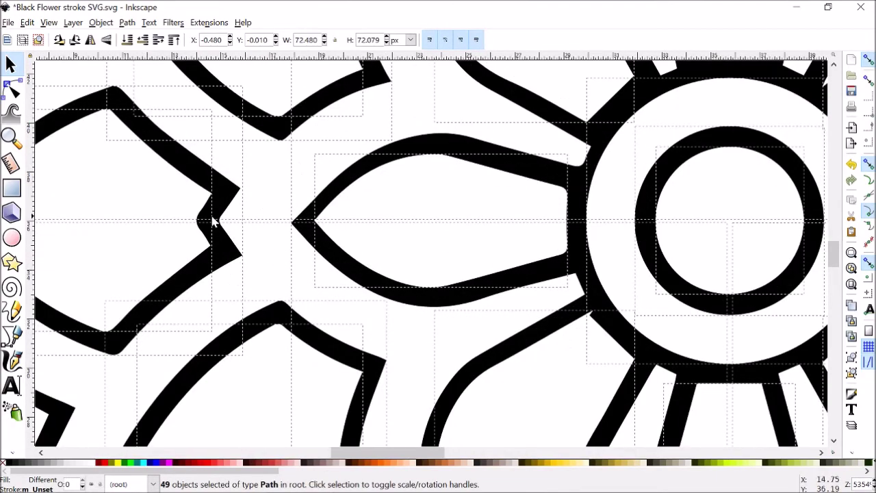
pyautogui.keyDown('ctrl'); pyautogui.scroll(-5, 246, 248); pyautogui.keyUp('ctrl')
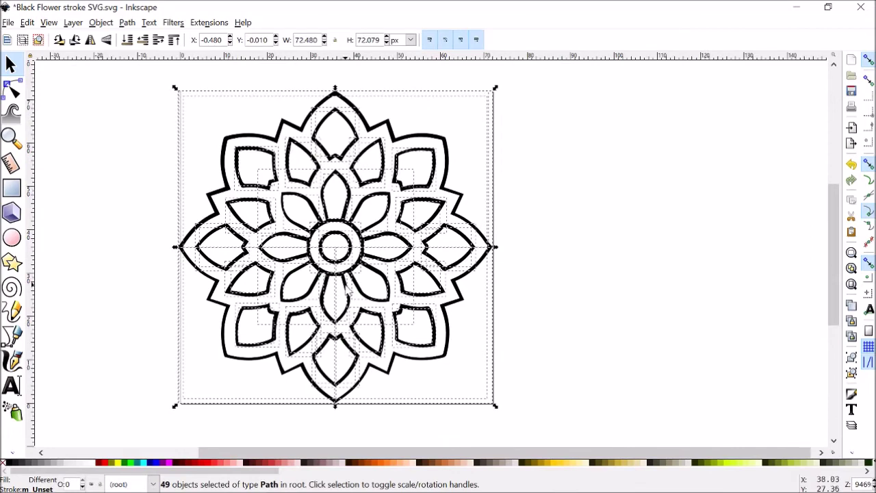
pyautogui.click(522, 206)
# - Delete the five white filler petal shapes layered over the flower's right side
pyautogui.scroll(2, 440, 218)
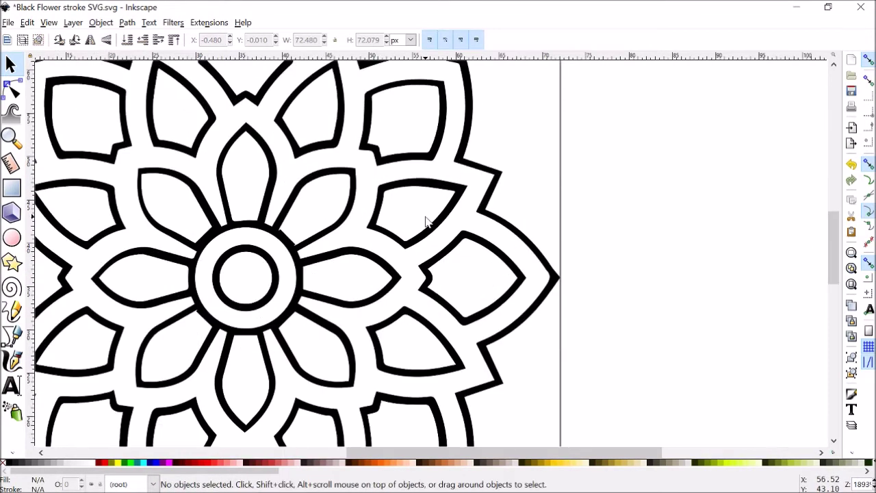
pyautogui.click(426, 221)
pyautogui.moveTo(416, 216); pyautogui.dragTo(367, 235)
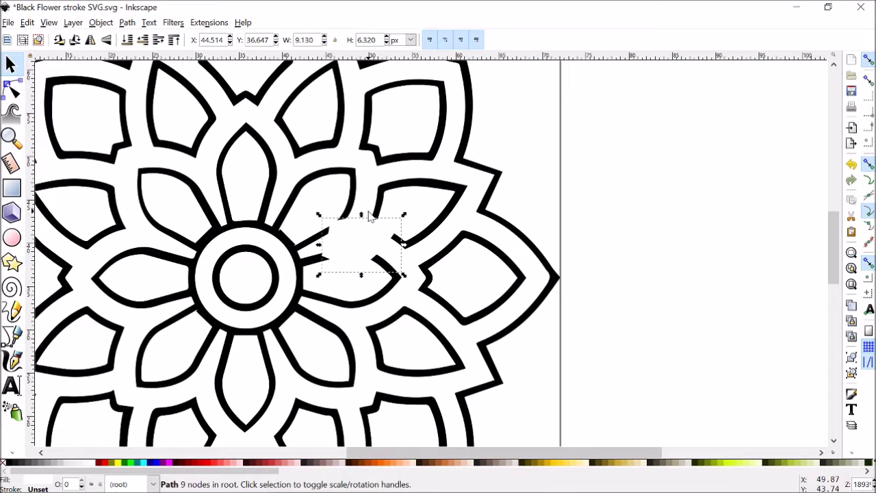
pyautogui.press('Delete')
pyautogui.click(395, 112)
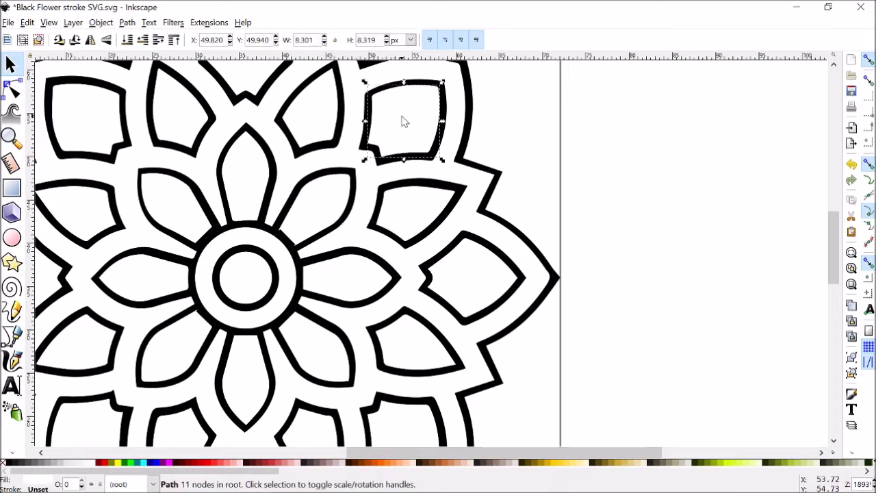
pyautogui.press('Delete')
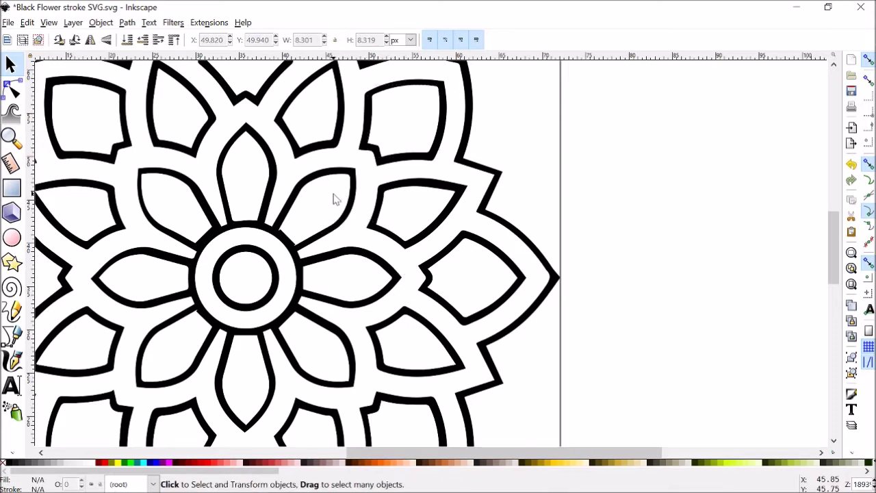
pyautogui.click(388, 290)
pyautogui.press('Delete')
pyautogui.click(466, 290)
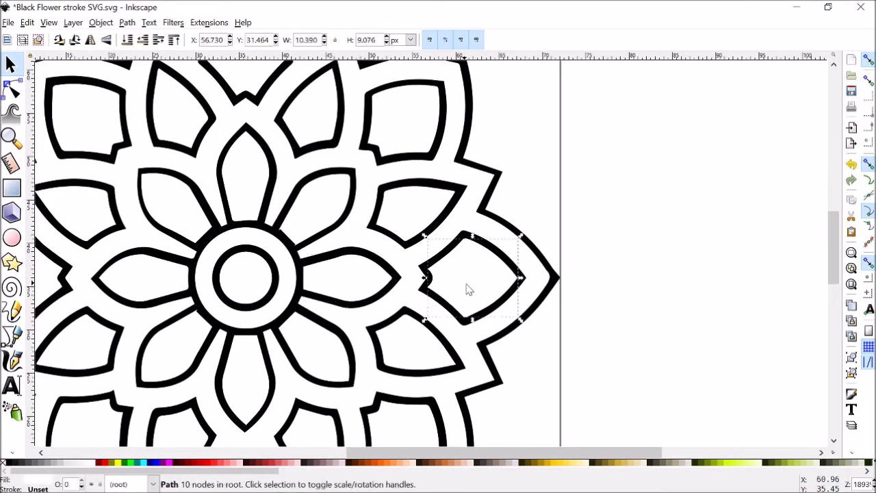
pyautogui.press('Delete')
pyautogui.click(334, 358)
pyautogui.press('Delete')
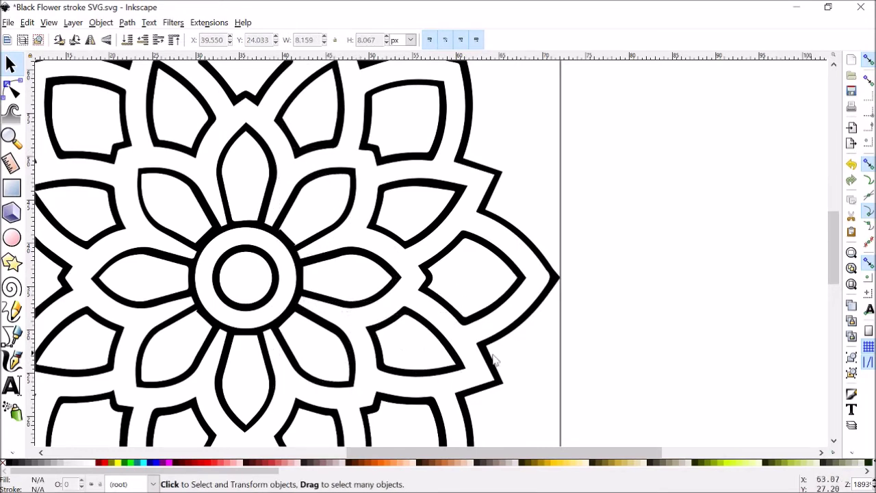
# - Inspect the bottom, lower-left and left petals and the inner circle one by one
pyautogui.scroll(-4, 620, 322)
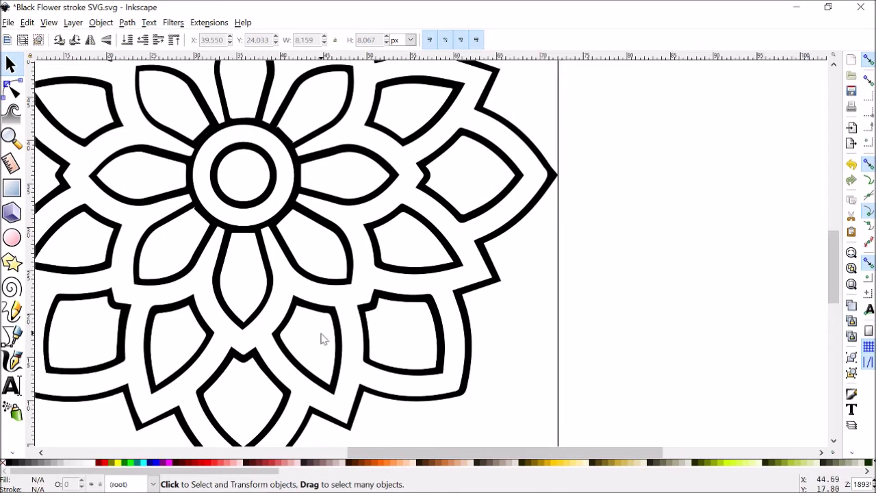
pyautogui.click(264, 283)
pyautogui.click(248, 342)
pyautogui.click(255, 396)
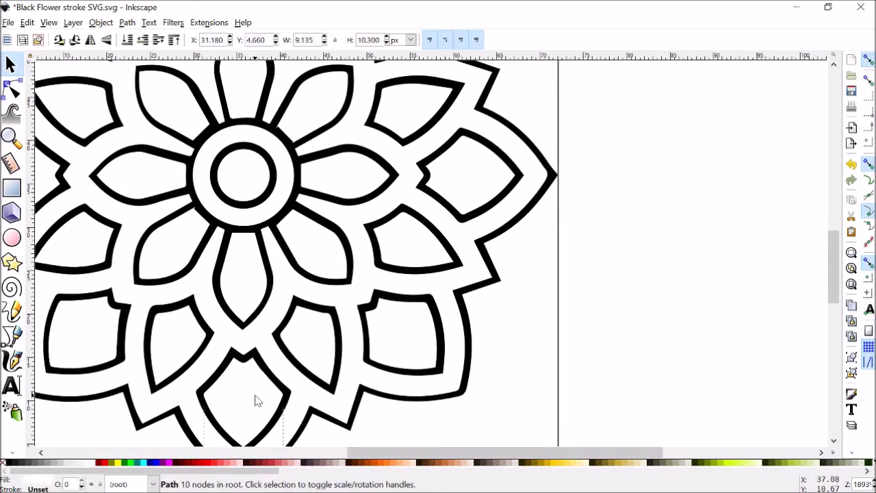
pyautogui.click(205, 337)
pyautogui.click(108, 322)
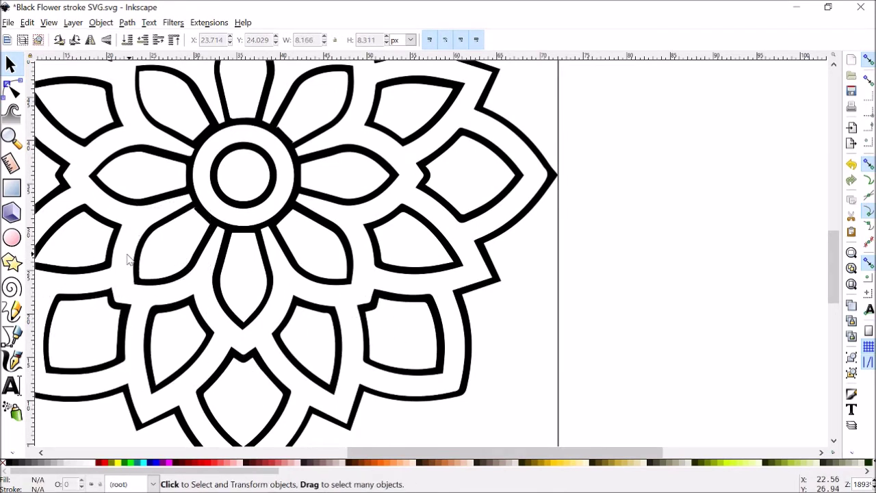
pyautogui.click(85, 243)
pyautogui.click(175, 177)
pyautogui.click(238, 189)
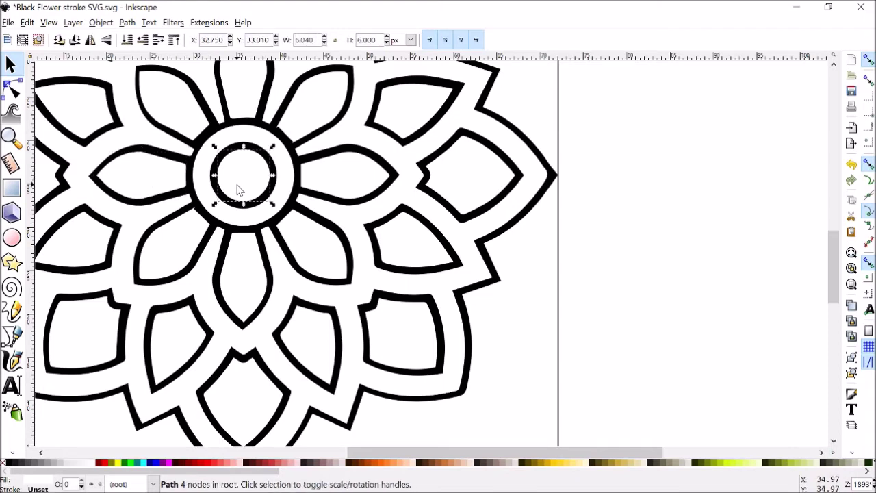
pyautogui.press('Escape')
pyautogui.hscroll(-5, 198, 226)
pyautogui.scroll(1, 198, 226)
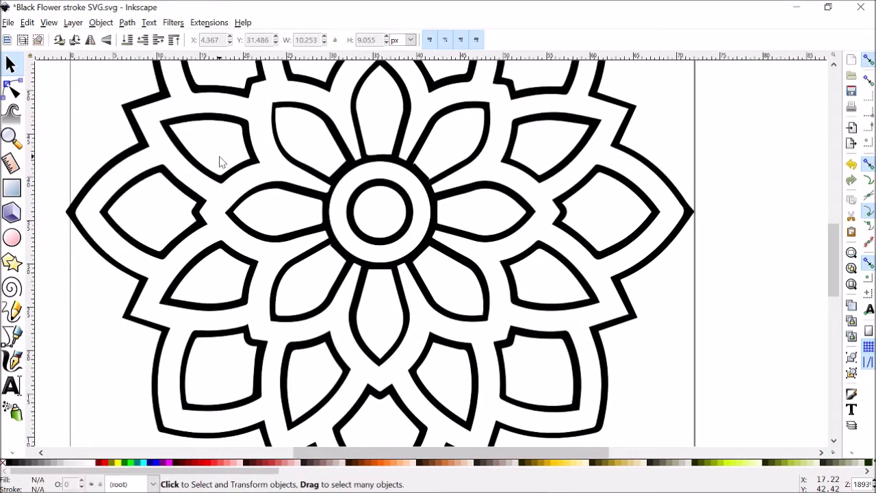
# - Inspect the top petal, the large outer path and the overlapping 302-node and 128-node paths
pyautogui.click(388, 127)
pyautogui.click(368, 130)
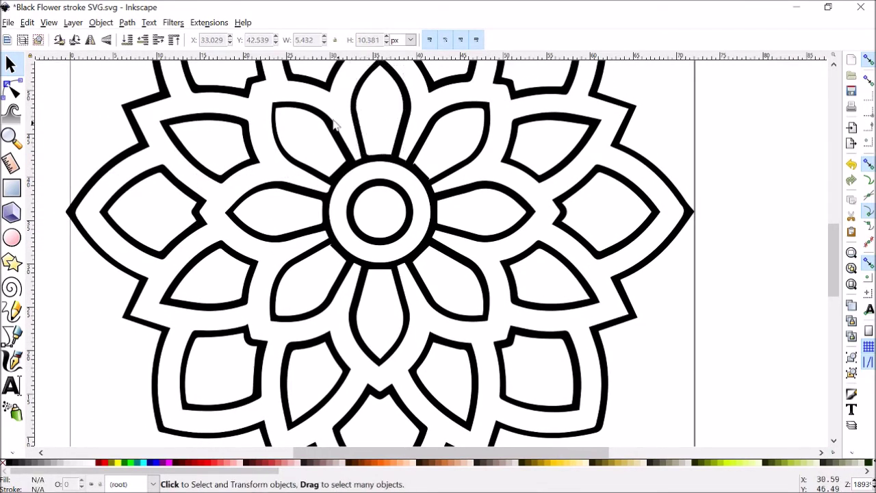
pyautogui.scroll(5, 352, 251)
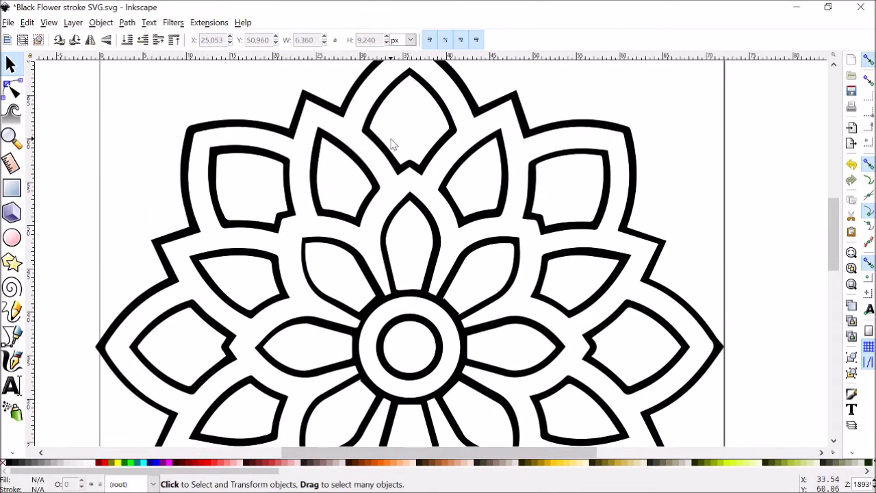
pyautogui.click(476, 219)
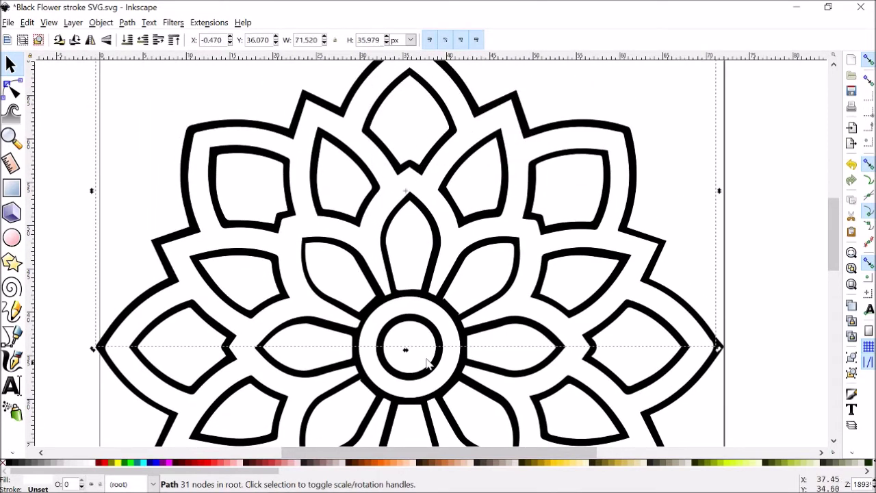
pyautogui.click(658, 167)
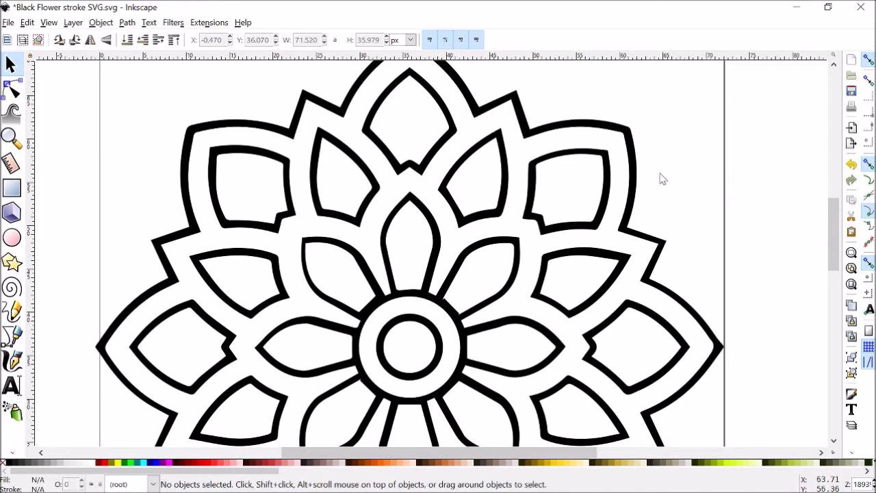
pyautogui.click(711, 332)
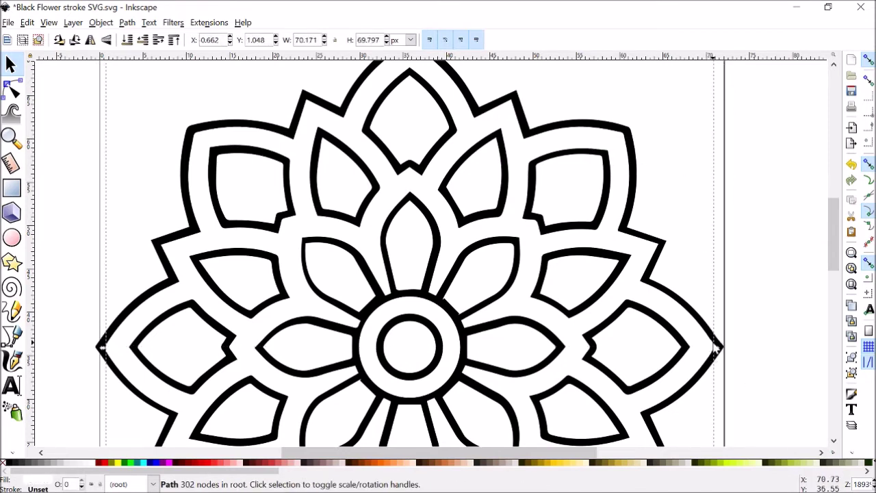
pyautogui.click(693, 308)
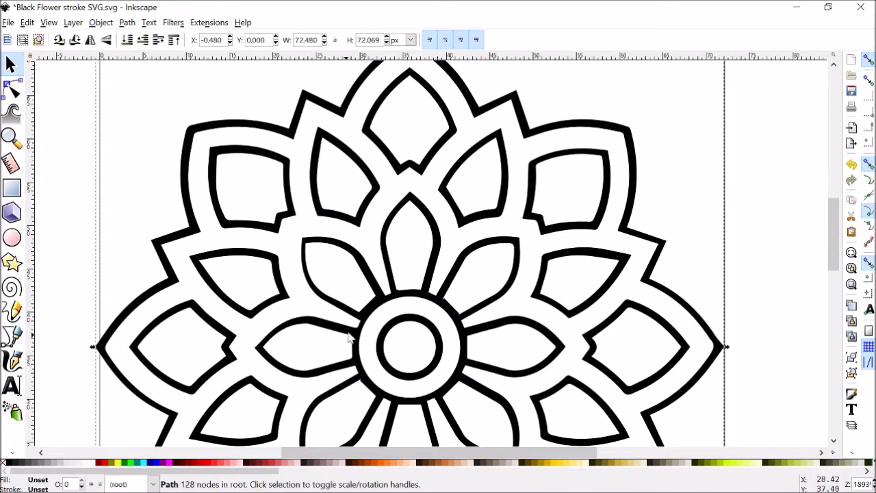
pyautogui.keyDown('ctrl'); pyautogui.scroll(-3, 349, 337); pyautogui.keyUp('ctrl')
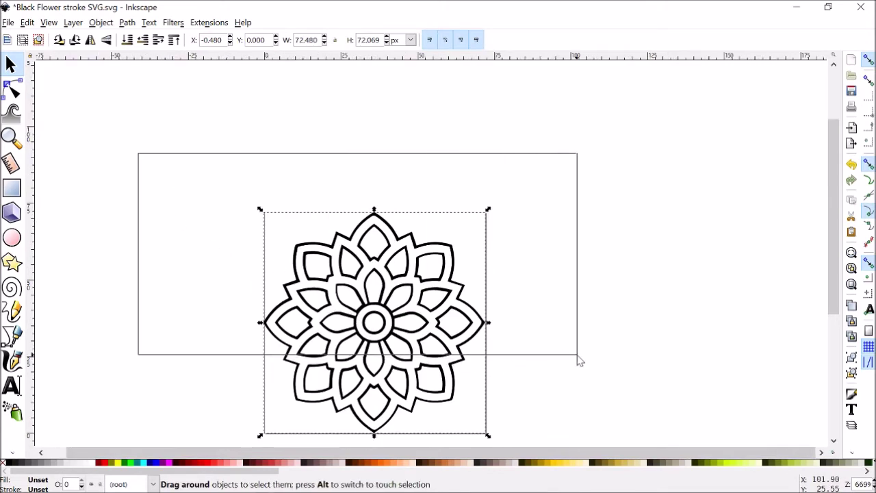
pyautogui.moveTo(580, 361); pyautogui.dragTo(577, 358)
pyautogui.keyDown('ctrl'); pyautogui.scroll(2, 444, 329); pyautogui.keyUp('ctrl')
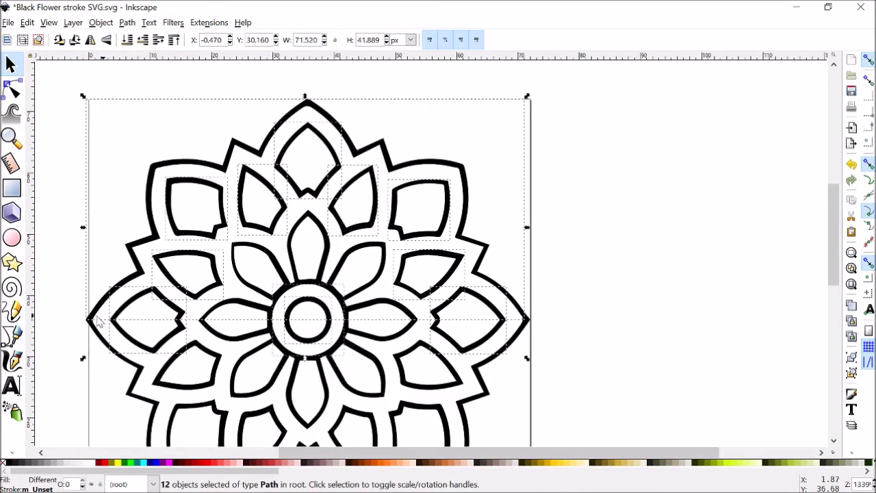
pyautogui.click(91, 107)
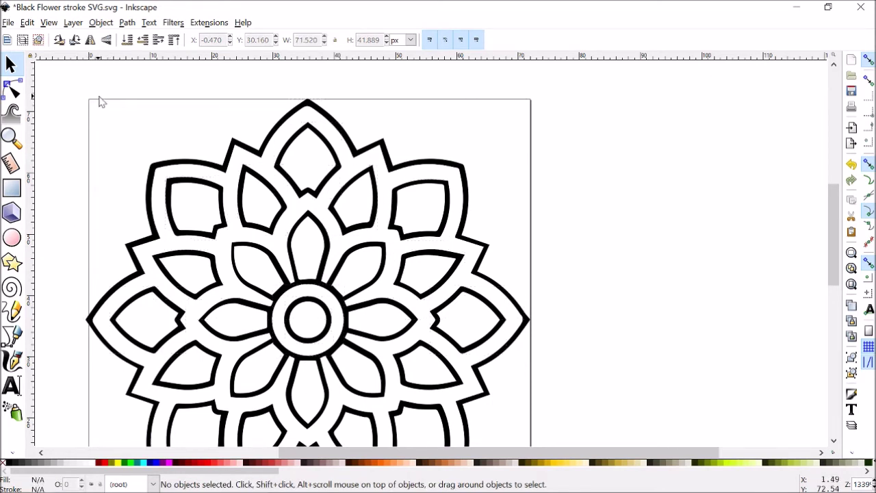
pyautogui.click(90, 318)
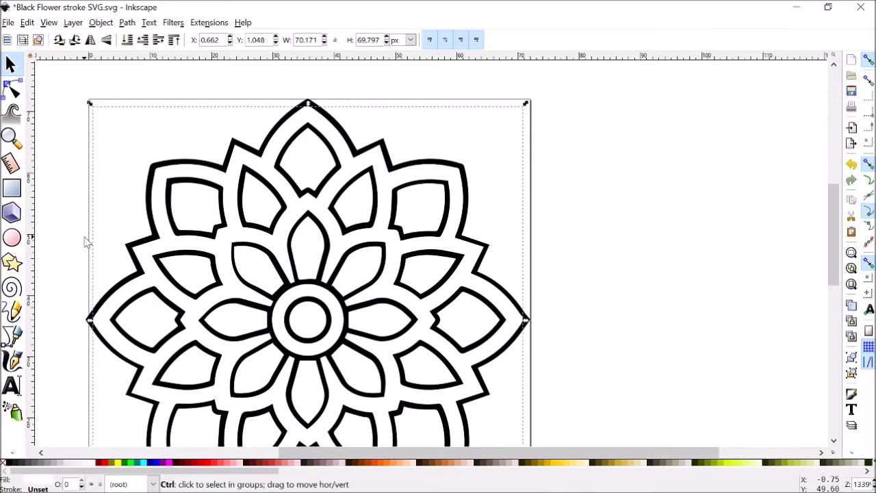
pyautogui.keyDown('ctrl'); pyautogui.scroll(-1, 87, 237); pyautogui.keyUp('ctrl')
# - Give all 24 flower paths a flat fill of R 3, G 8, B 13 at about 54 alpha (03080d36)
pyautogui.moveTo(45, 104); pyautogui.dragTo(503, 355)
pyautogui.moveTo(369, 102); pyautogui.dragTo(530, 358)
pyautogui.moveTo(593, 326); pyautogui.dragTo(528, 300)
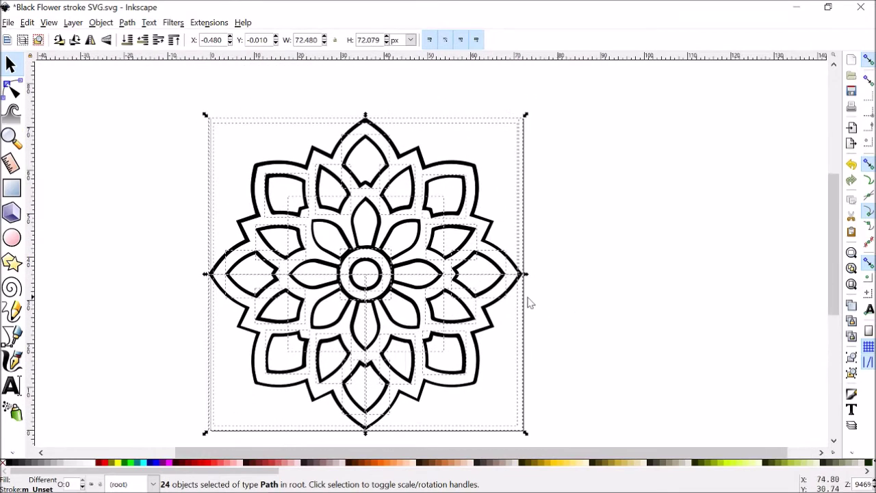
pyautogui.click(100, 23)
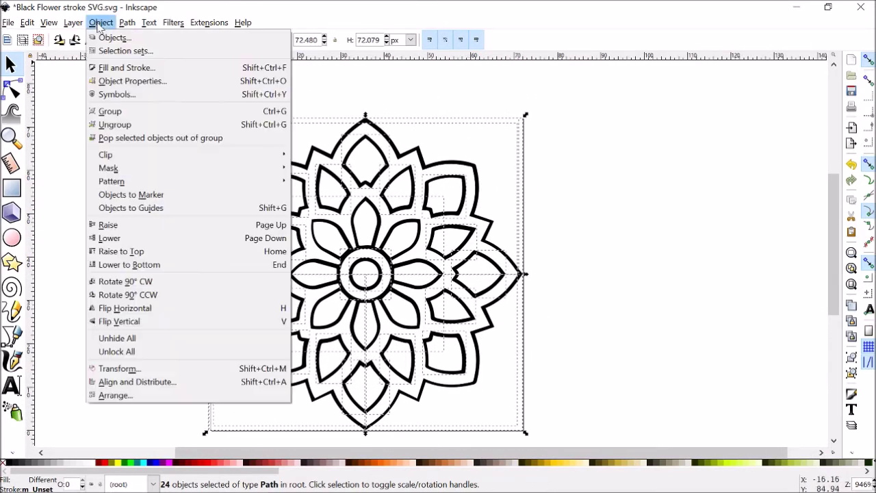
pyautogui.click(129, 67)
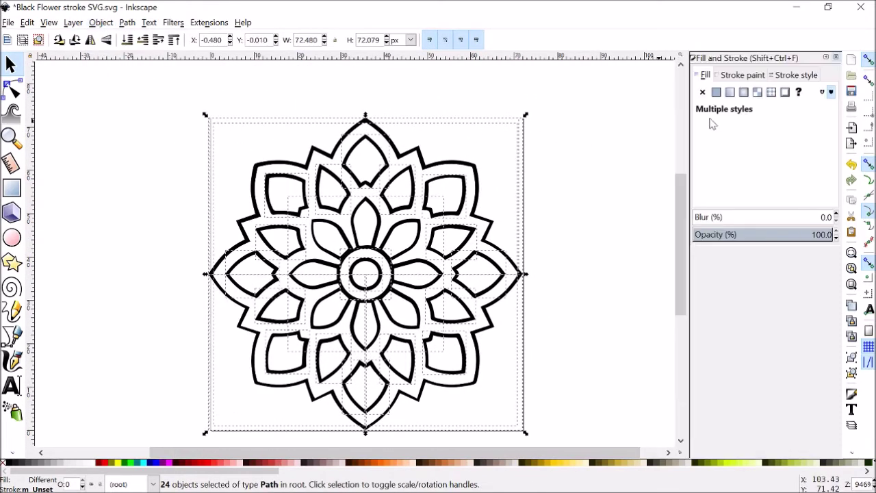
pyautogui.click(717, 93)
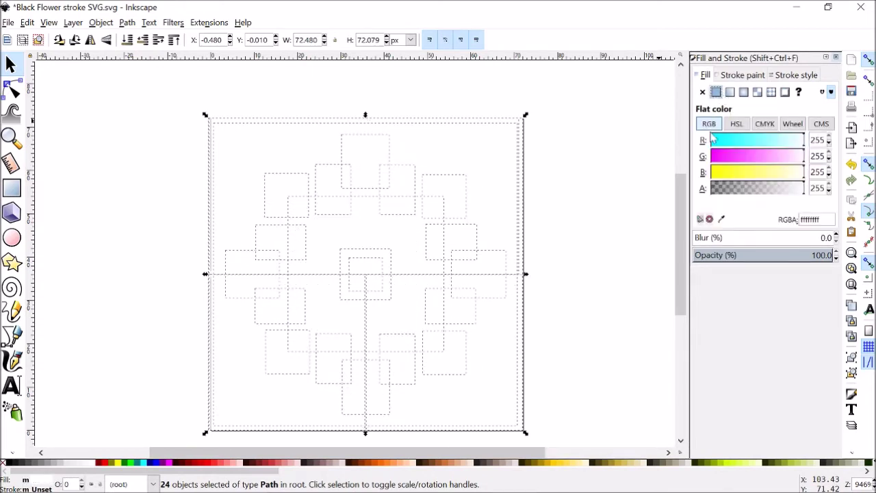
pyautogui.click(714, 140)
pyautogui.click(716, 157)
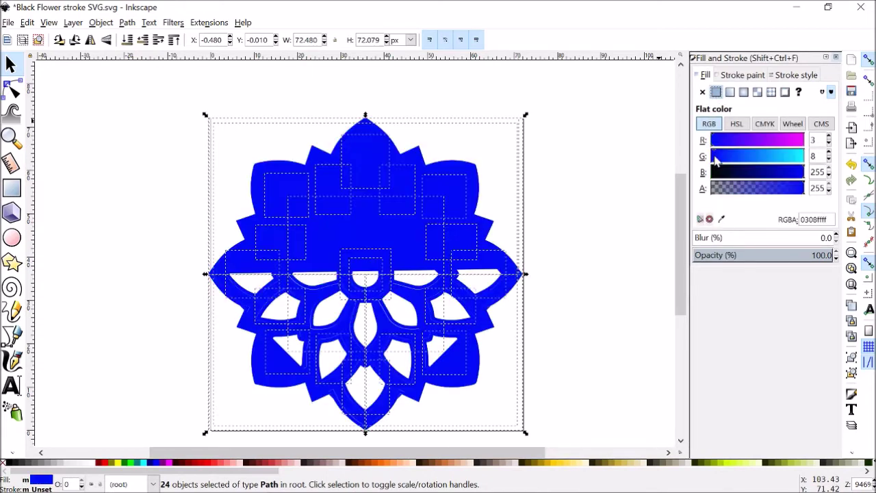
pyautogui.click(715, 173)
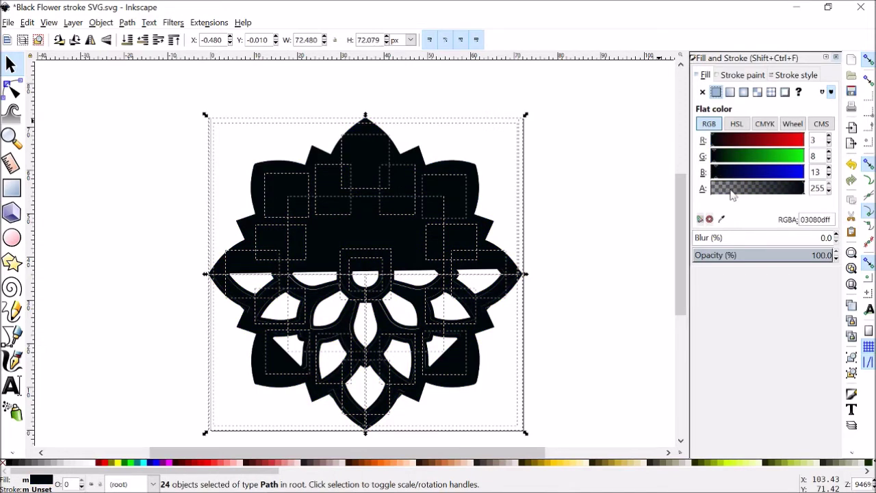
pyautogui.click(730, 189)
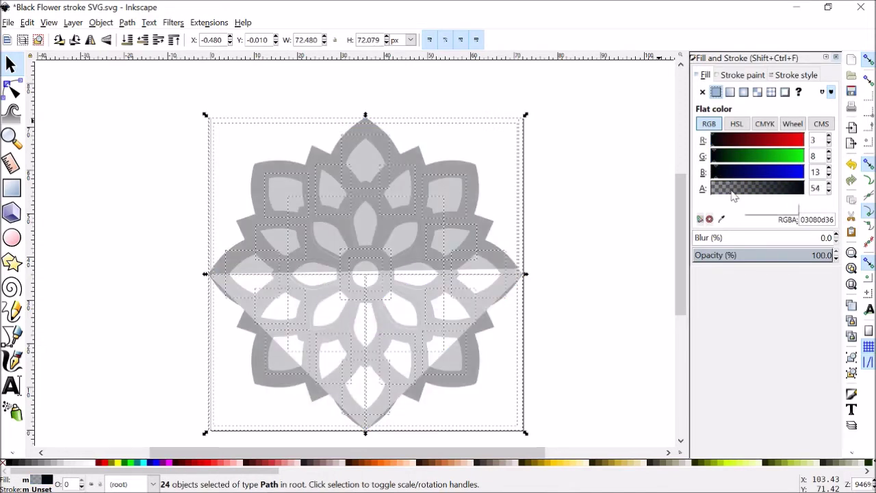
pyautogui.click(598, 251)
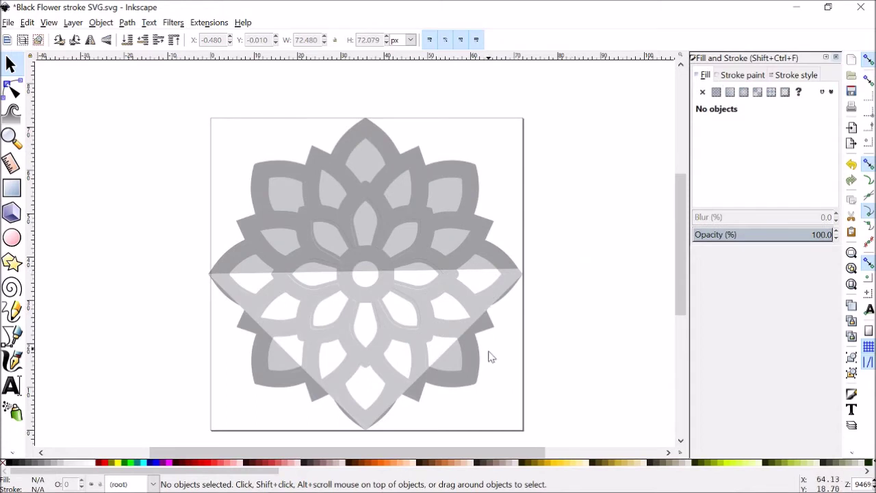
# - Delete the overlapping 302-node path, the top-half overlay and the lower-right leftover path
pyautogui.click(463, 349)
pyautogui.click(482, 337)
pyautogui.click(493, 317)
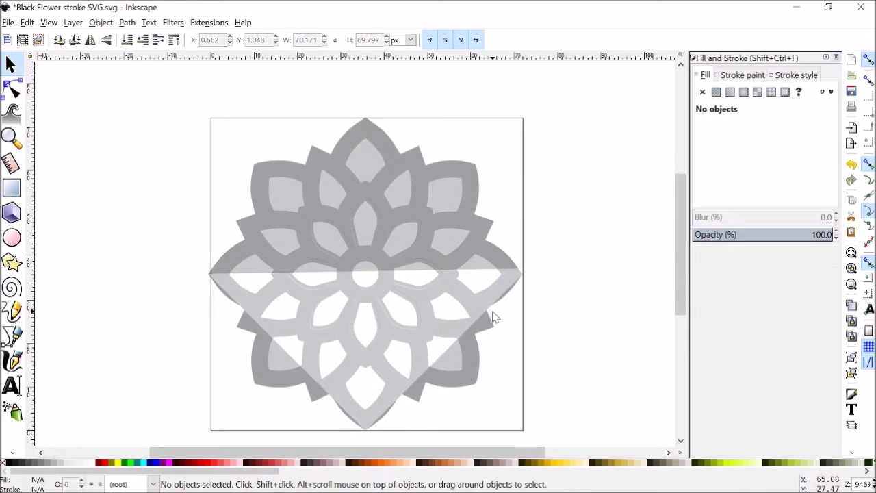
pyautogui.click(503, 301)
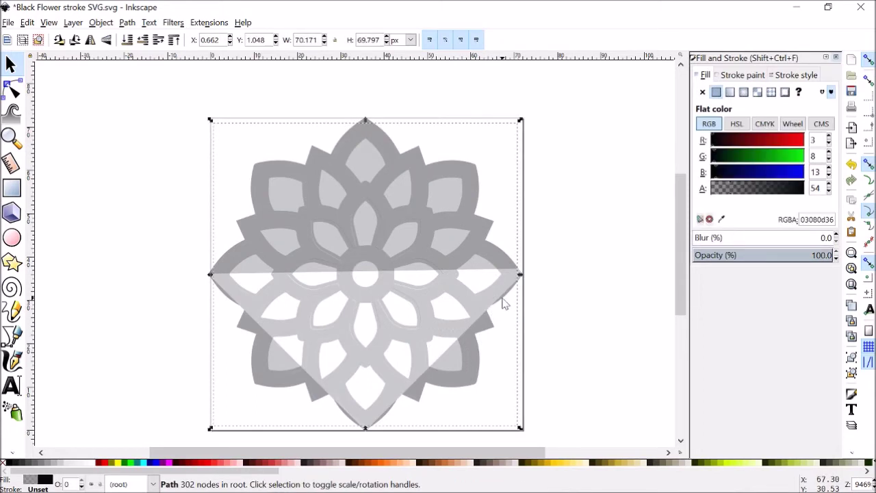
pyautogui.press('Delete')
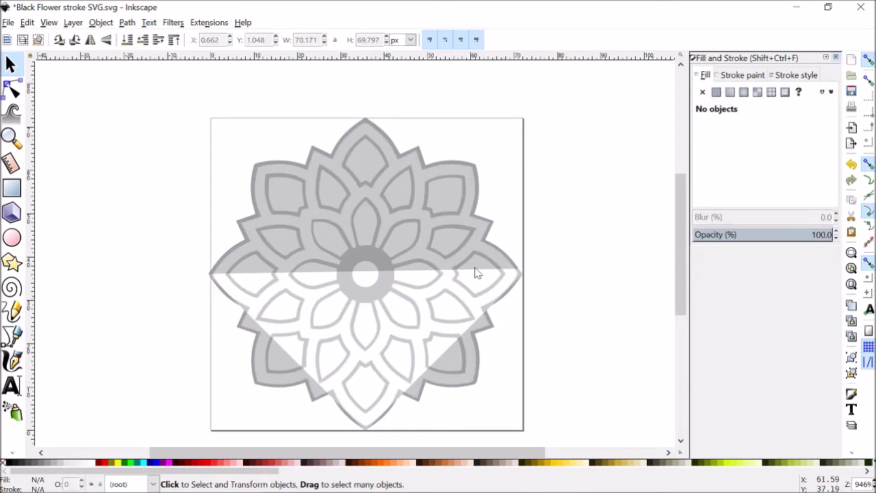
pyautogui.click(441, 267)
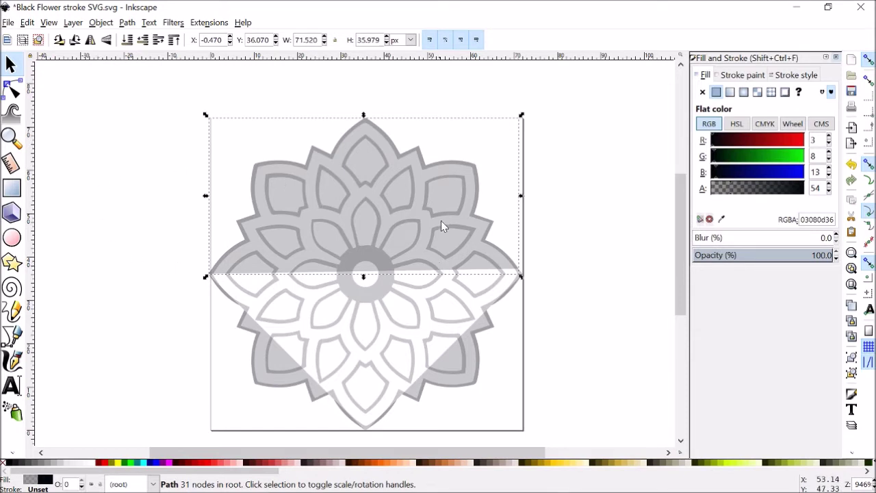
pyautogui.press('Delete')
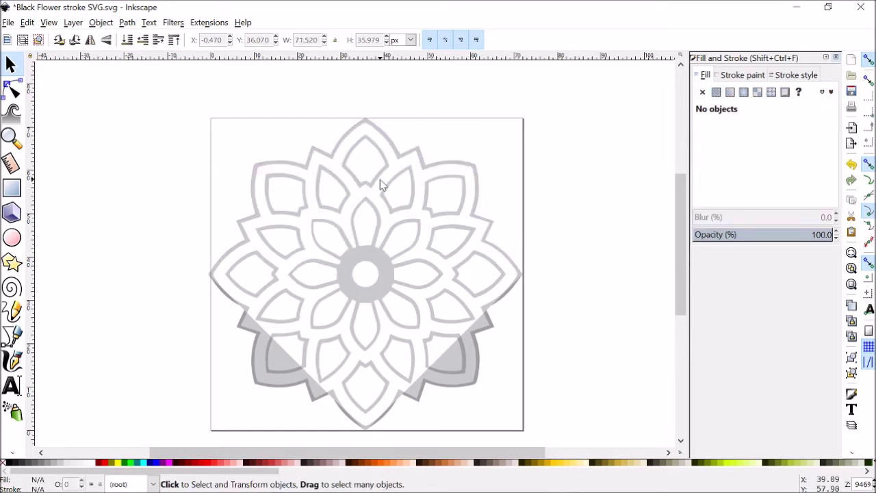
pyautogui.click(453, 367)
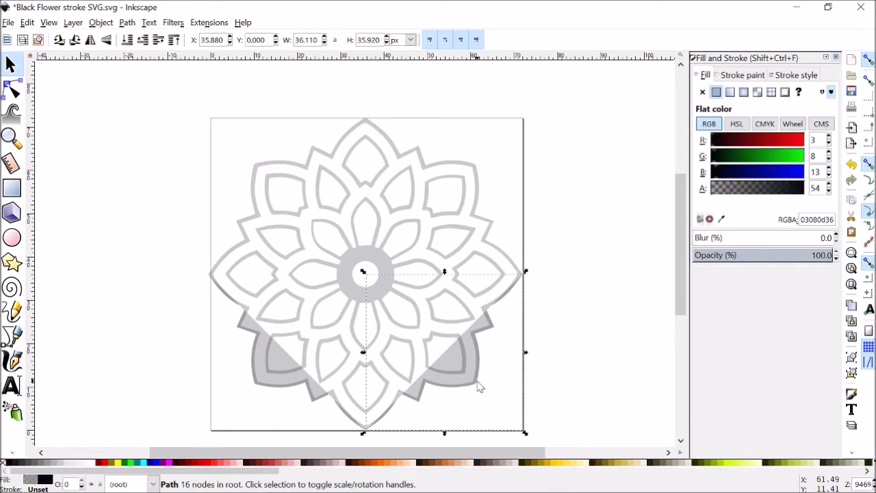
pyautogui.press('Delete')
# - Delete the large 17-node overlay path lying over the lower-left pieces
pyautogui.click(295, 372)
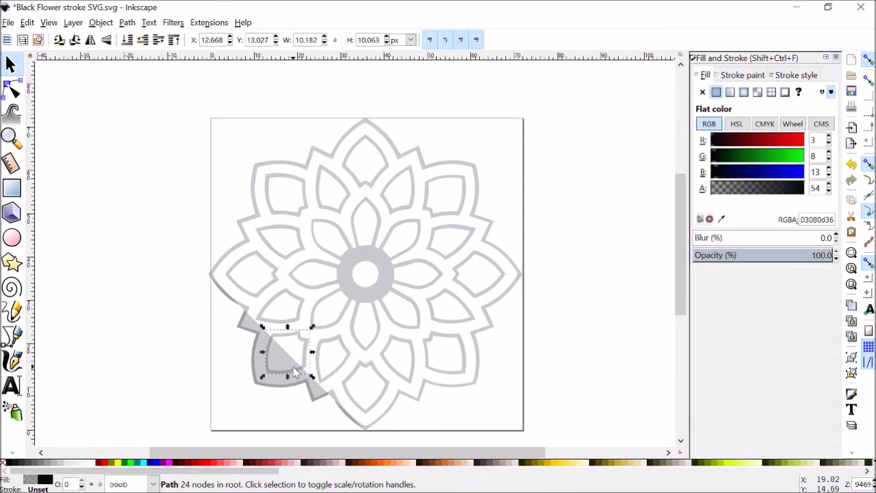
pyautogui.click(257, 370)
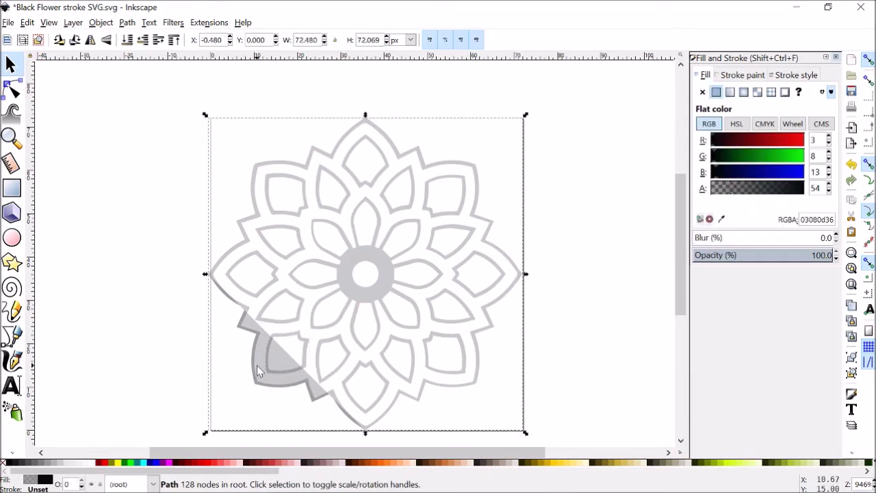
pyautogui.click(262, 349)
pyautogui.keyDown('ctrl'); pyautogui.scroll(2, 259, 370); pyautogui.keyUp('ctrl')
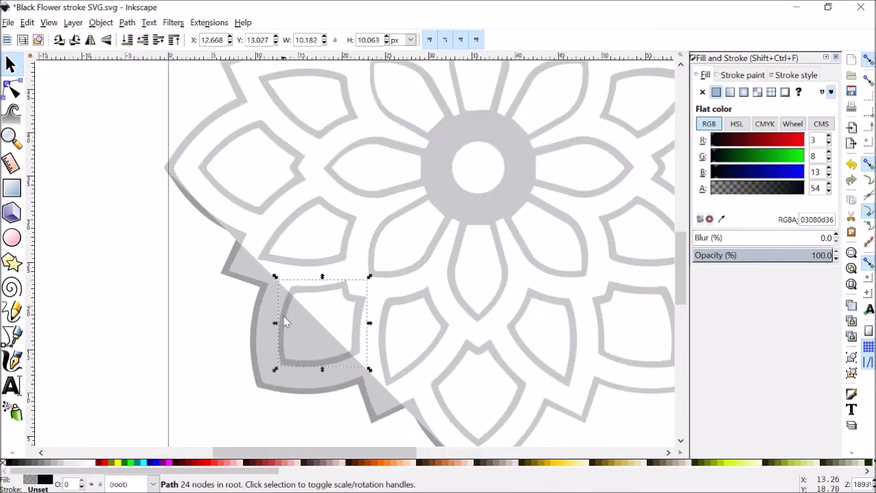
pyautogui.click(249, 273)
pyautogui.click(247, 261)
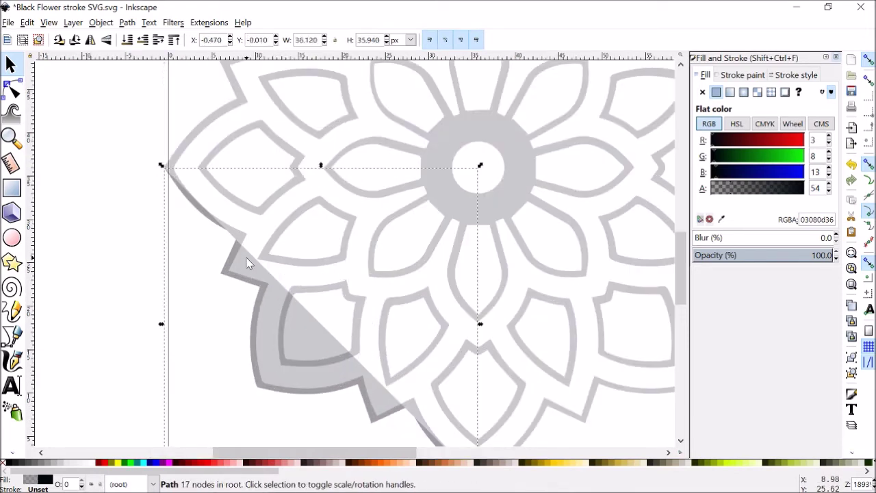
pyautogui.press('Delete')
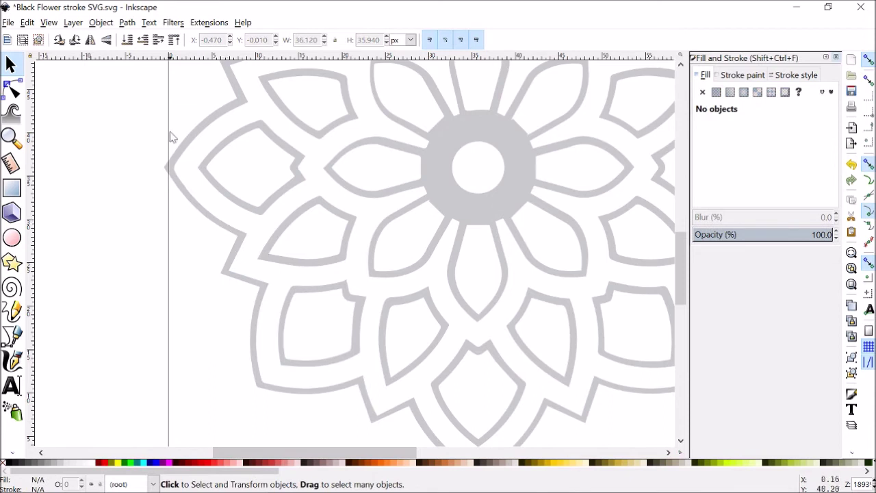
# - Inspect the flower outline path and the inner circle path
pyautogui.click(204, 130)
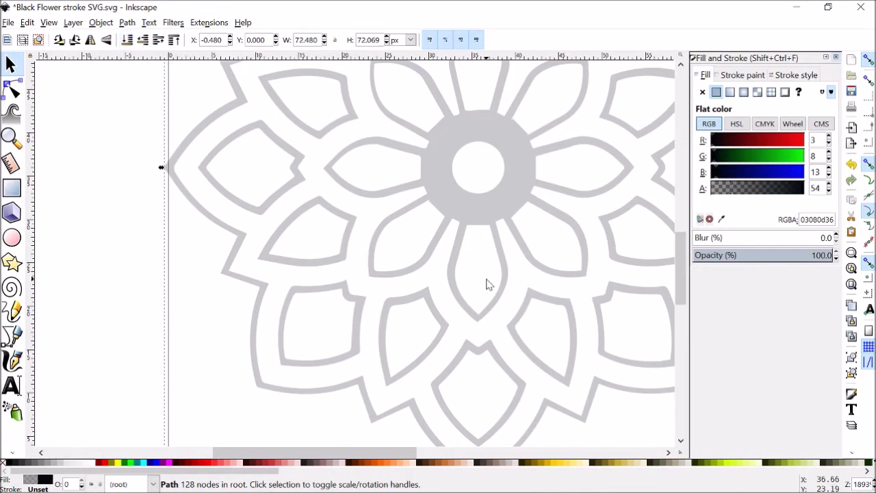
pyautogui.keyDown('ctrl'); pyautogui.scroll(-4, 508, 342); pyautogui.keyUp('ctrl')
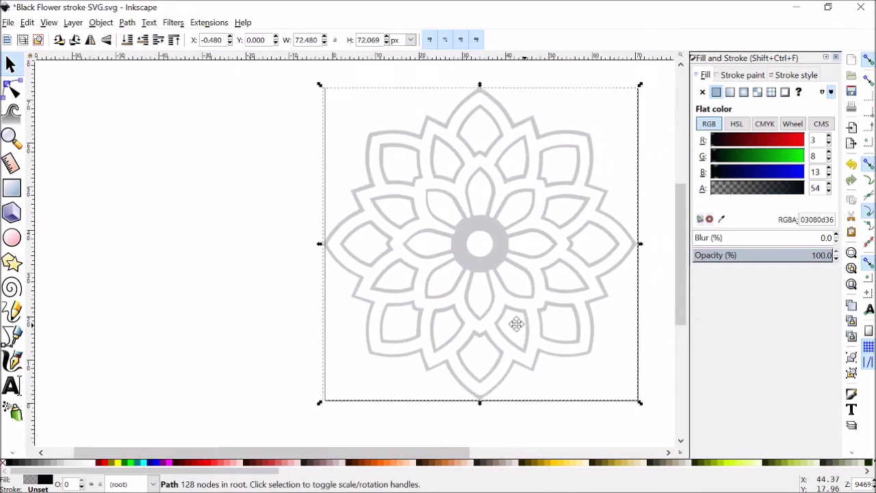
pyautogui.hscroll(3, 438, 335)
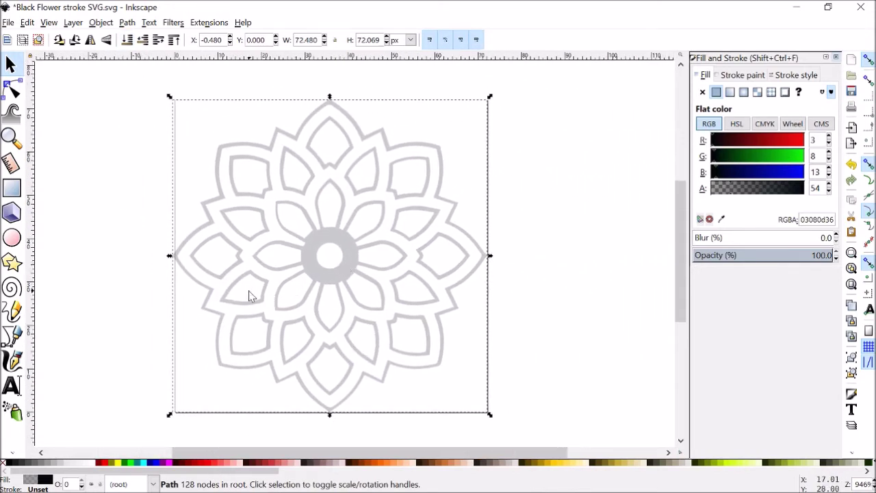
pyautogui.keyDown('ctrl'); pyautogui.scroll(3, 391, 280); pyautogui.keyUp('ctrl')
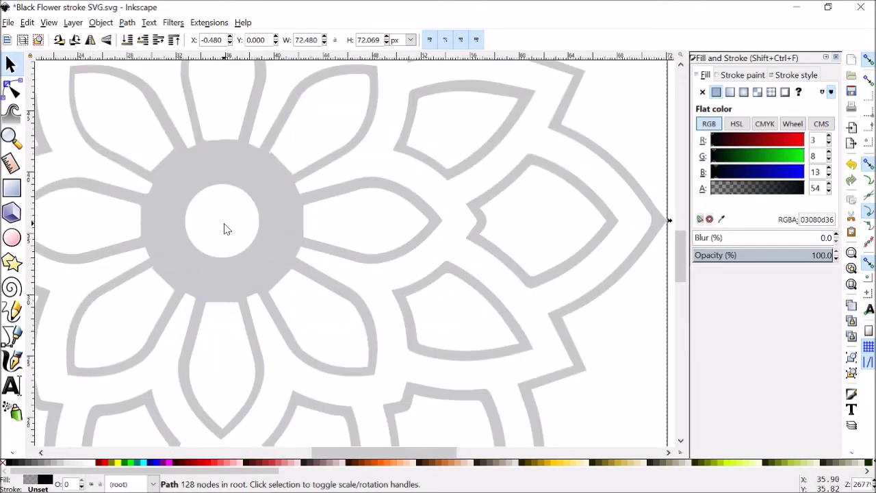
pyautogui.keyDown('ctrl'); pyautogui.scroll(-8, 242, 240); pyautogui.keyUp('ctrl')
pyautogui.keyDown('ctrl'); pyautogui.scroll(3, 241, 240); pyautogui.keyUp('ctrl')
pyautogui.click(243, 244)
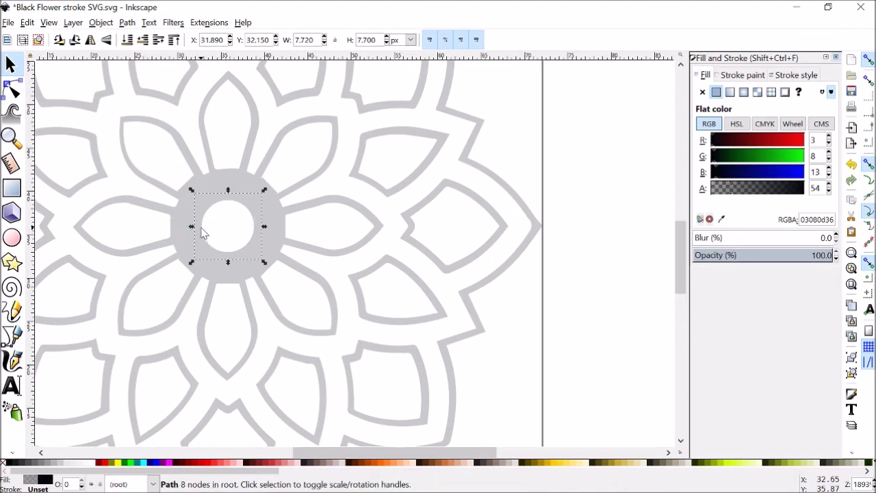
pyautogui.click(118, 268)
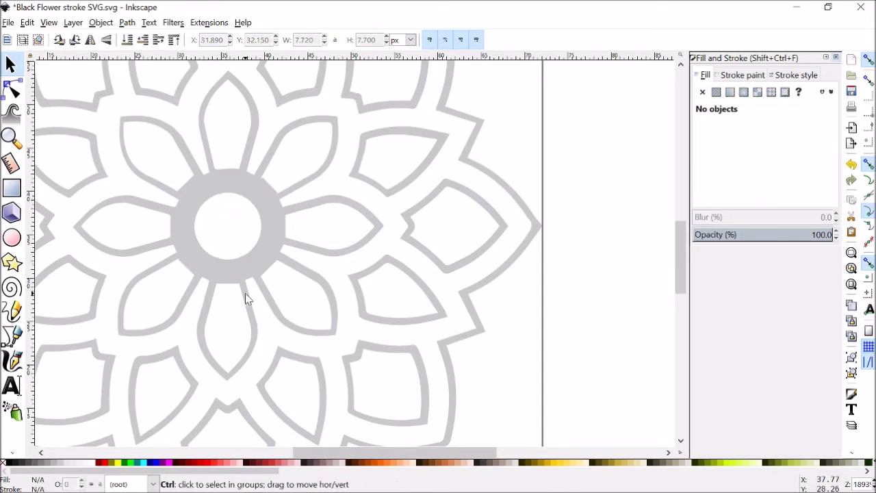
pyautogui.keyDown('ctrl'); pyautogui.scroll(-1, 245, 293); pyautogui.keyUp('ctrl')
# - Delete the ring around the centre circle, restore it with Ctrl+Z, then check the full selection
pyautogui.click(246, 273)
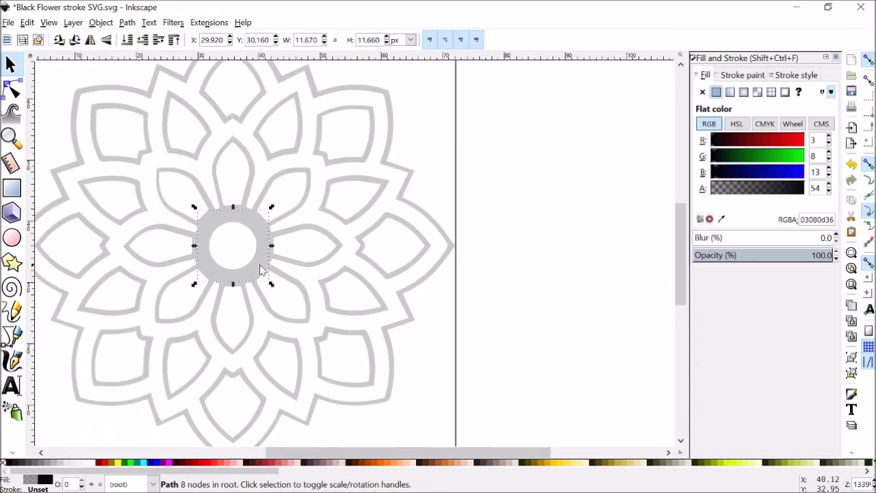
pyautogui.press('Delete')
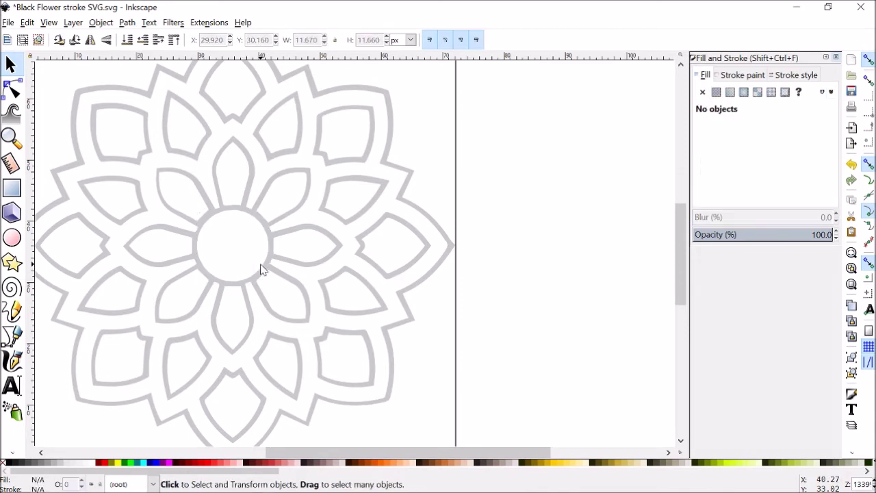
pyautogui.hotkey('ctrl', 'z')
pyautogui.click(256, 264)
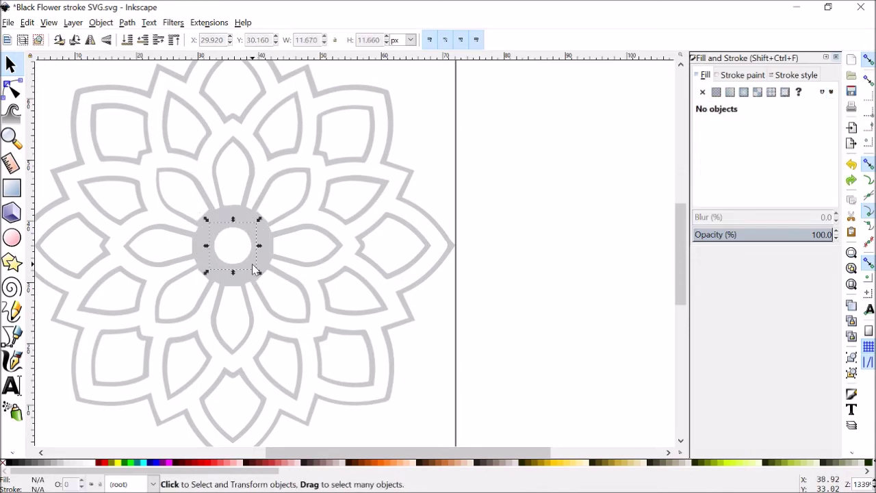
pyautogui.keyDown('ctrl'); pyautogui.scroll(-1, 255, 263); pyautogui.keyUp('ctrl')
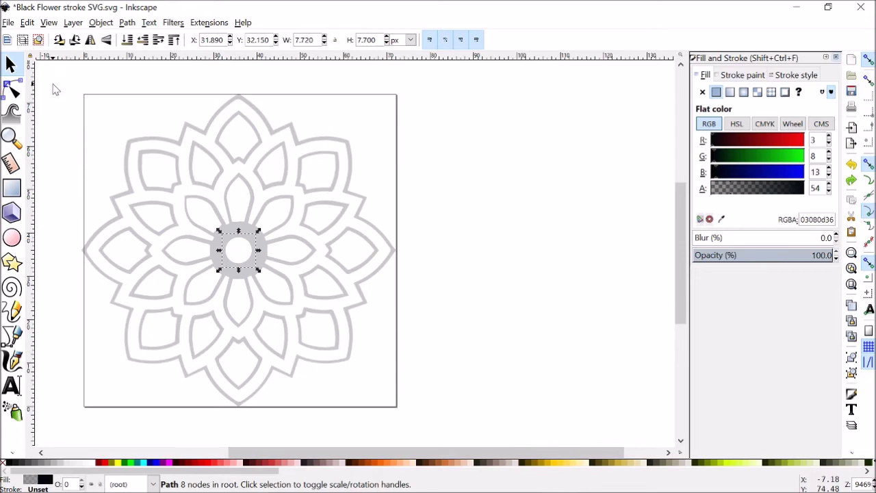
pyautogui.moveTo(52, 83); pyautogui.dragTo(452, 443)
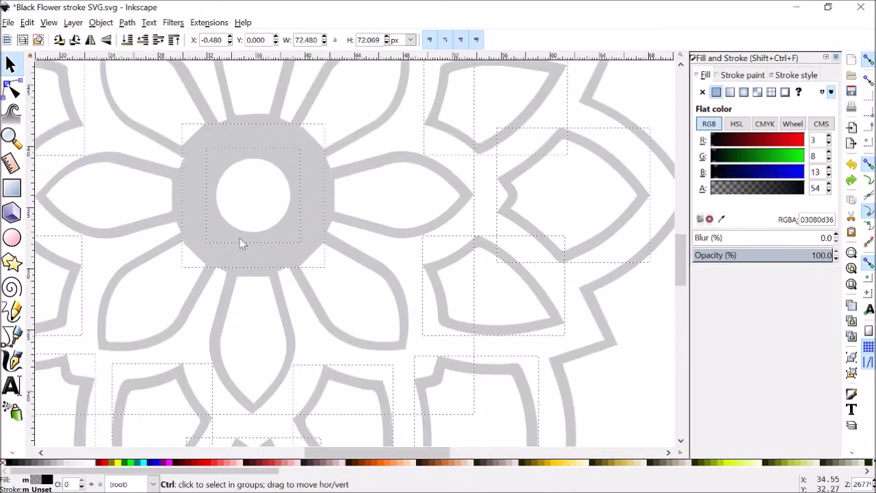
pyautogui.click(649, 336)
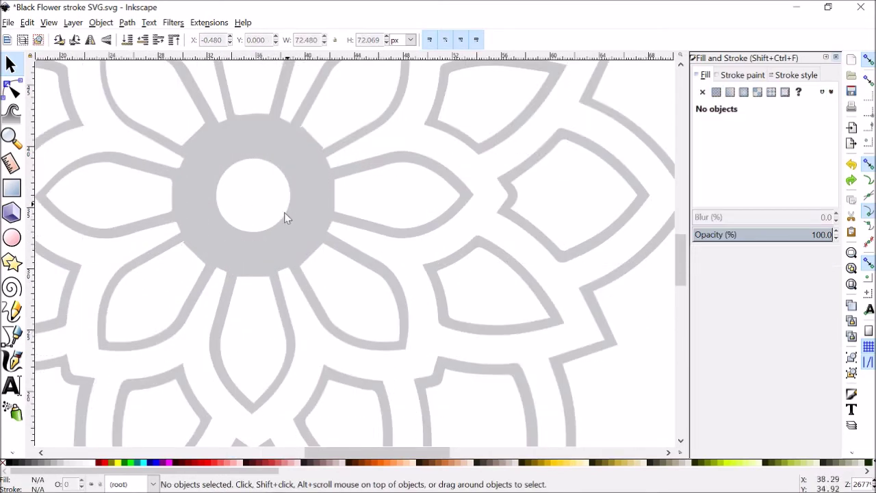
# - Trial-move the centre ring onto the small side ring, undo it, and deselect
pyautogui.moveTo(277, 231); pyautogui.dragTo(409, 239)
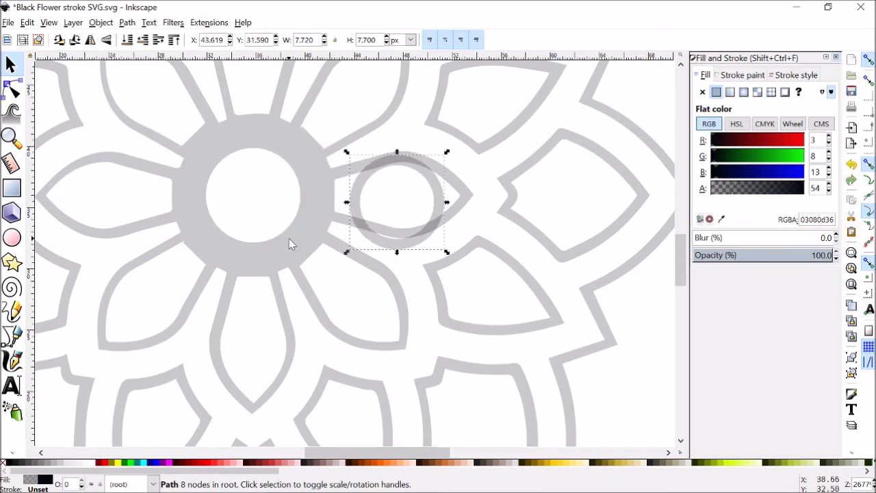
pyautogui.moveTo(287, 237); pyautogui.dragTo(355, 250)
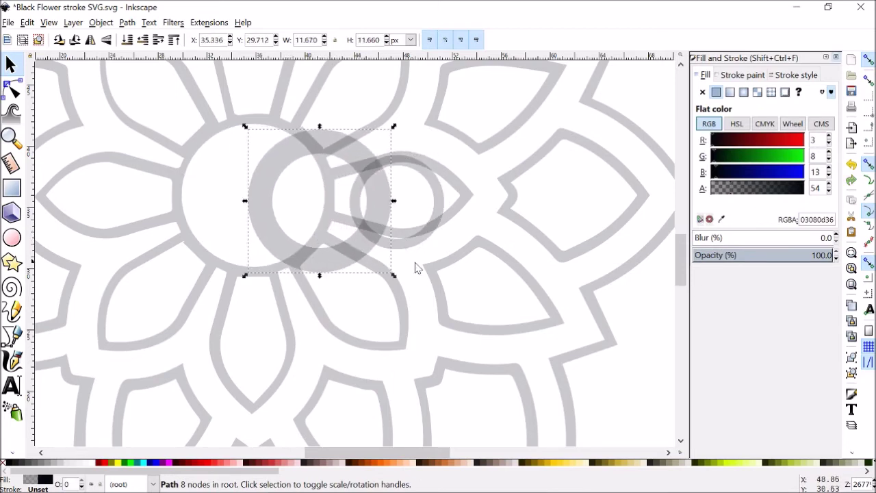
pyautogui.keyDown('ctrl'); pyautogui.scroll(-2, 417, 267); pyautogui.keyUp('ctrl')
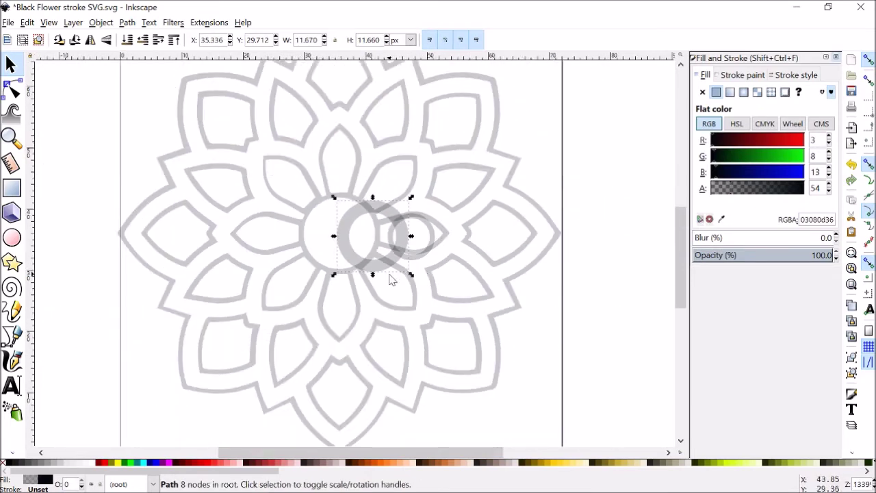
pyautogui.hotkey('ctrl', 'z')
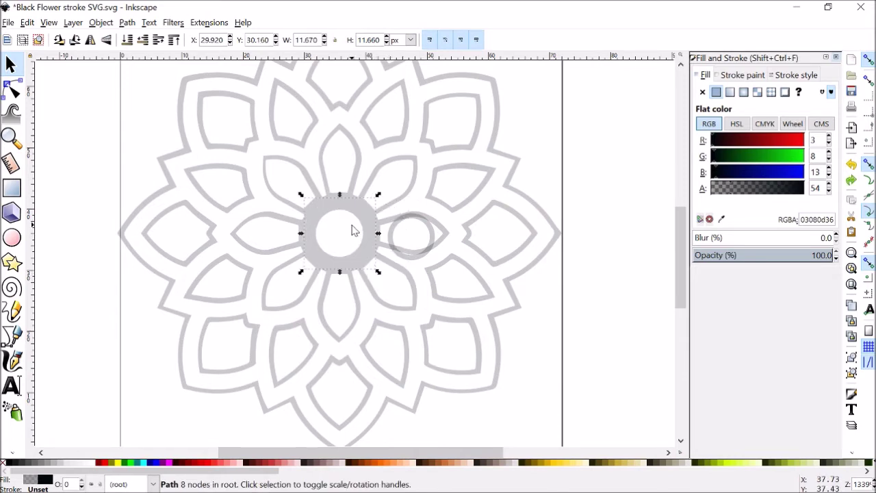
pyautogui.press('Escape')
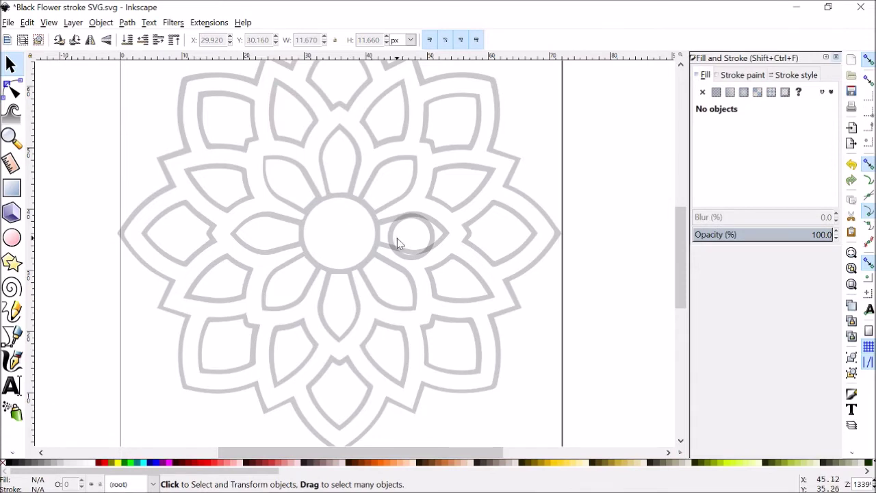
pyautogui.click(390, 237)
# - Delete the small stray ring and save the document with Ctrl+S
pyautogui.press('Delete')
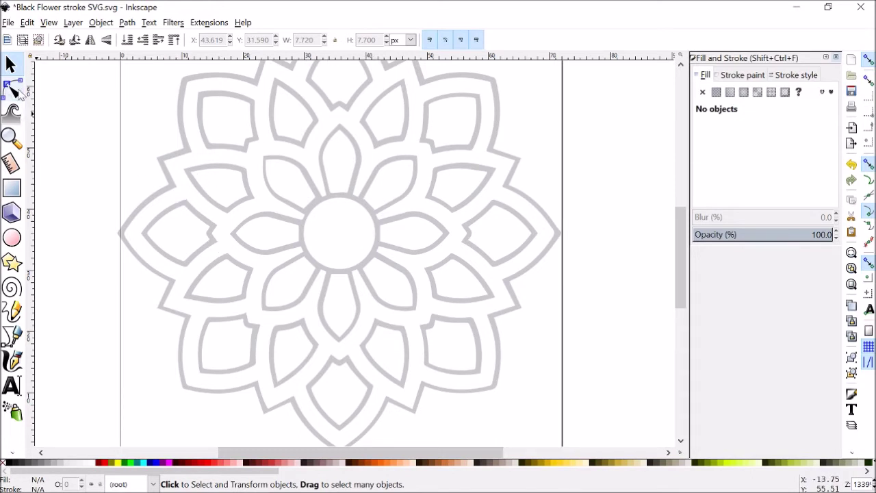
pyautogui.hotkey('ctrl', 's')
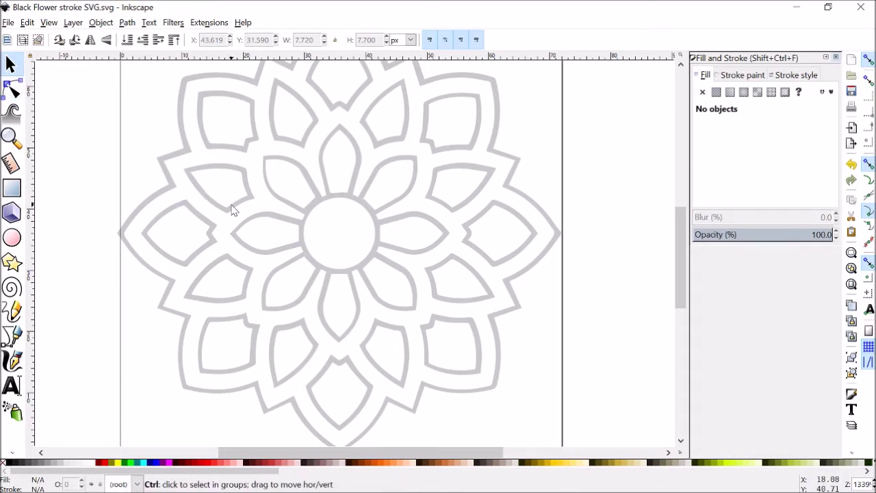
pyautogui.keyDown('ctrl'); pyautogui.scroll(-1, 231, 205); pyautogui.keyUp('ctrl')
pyautogui.scroll(-1, 228, 260)
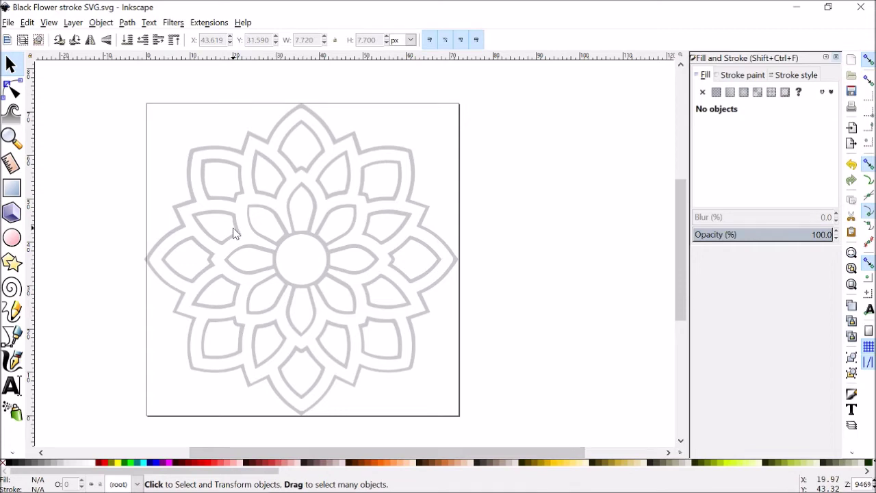
pyautogui.keyDown('ctrl'); pyautogui.scroll(4, 219, 221); pyautogui.keyUp('ctrl')
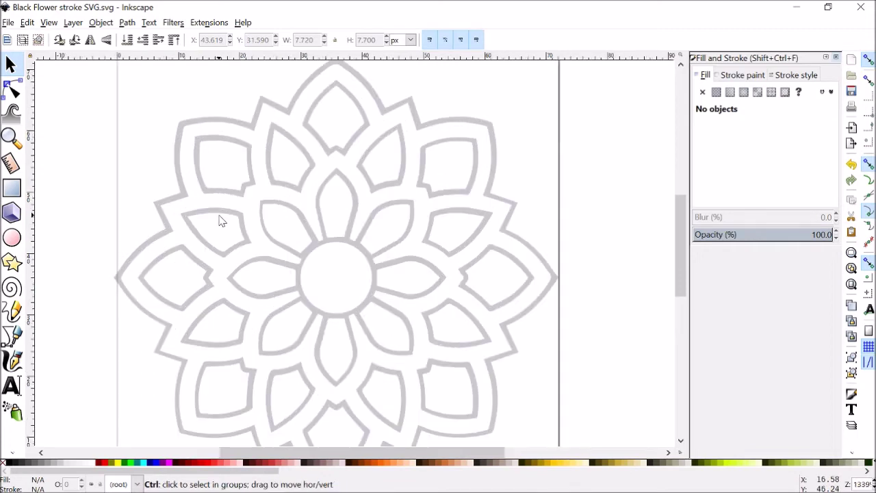
# - Examine the upper-left leaf outline with the Node tool, then return to the Selector
pyautogui.click(12, 89)
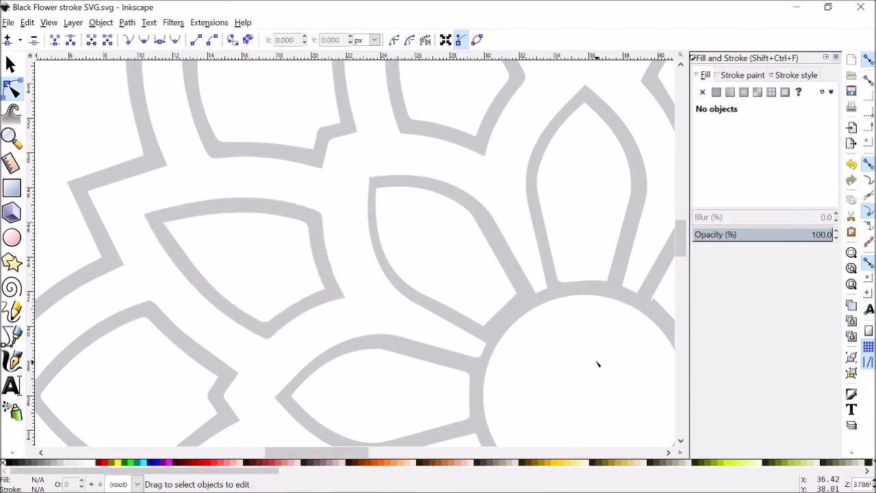
pyautogui.click(301, 221)
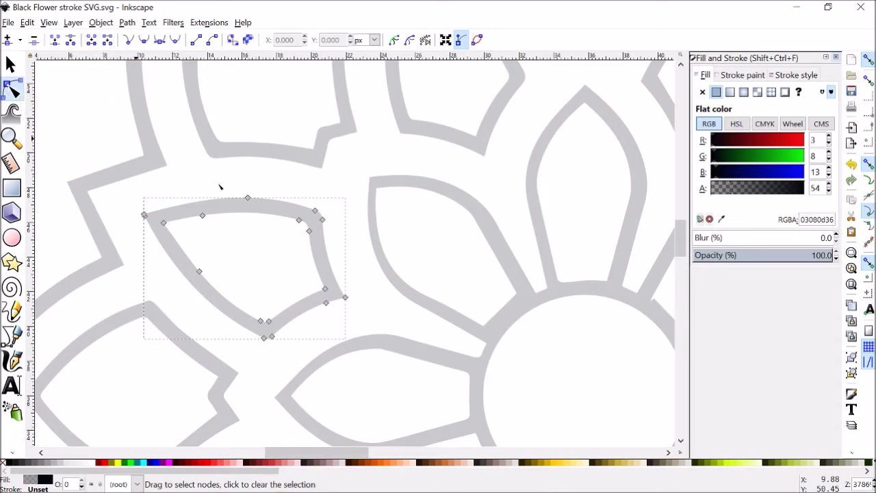
pyautogui.scroll(2, 236, 216)
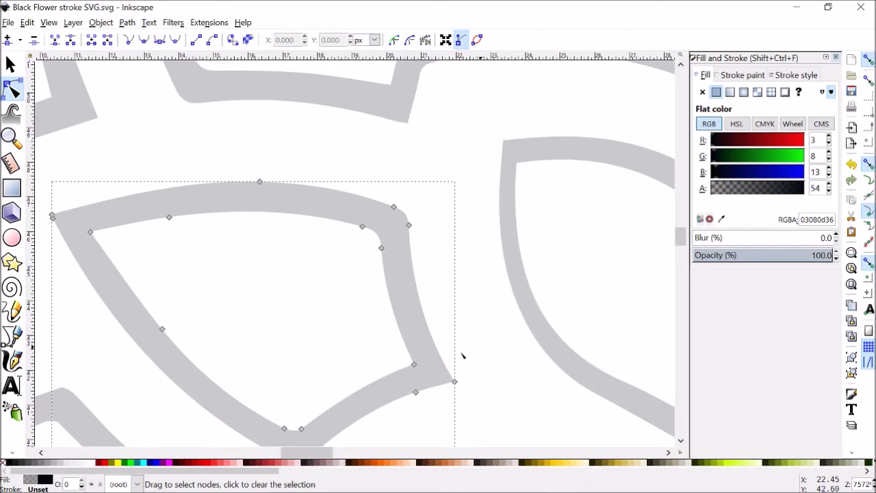
pyautogui.scroll(-5, 385, 294)
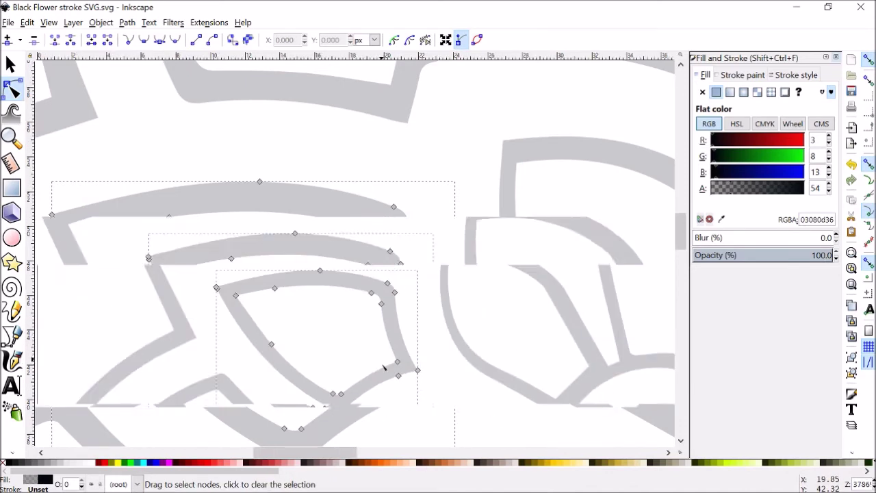
pyautogui.scroll(-5, 386, 386)
pyautogui.hscroll(4, 386, 386)
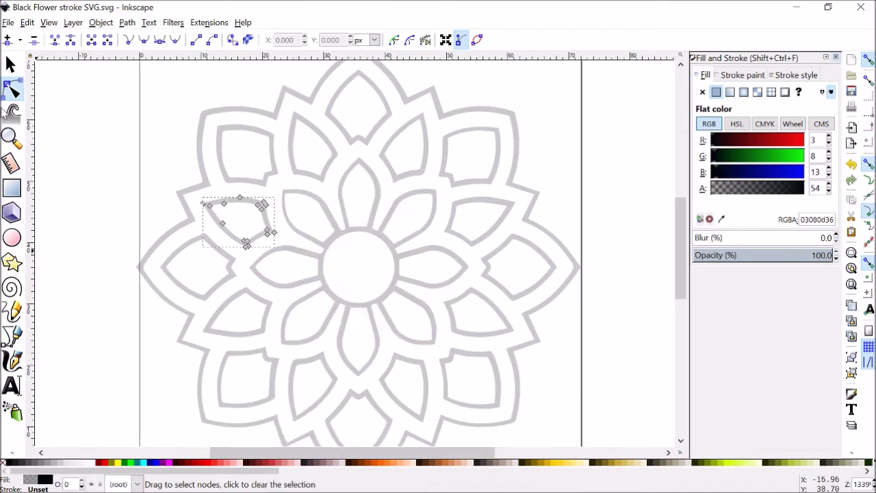
pyautogui.click(10, 63)
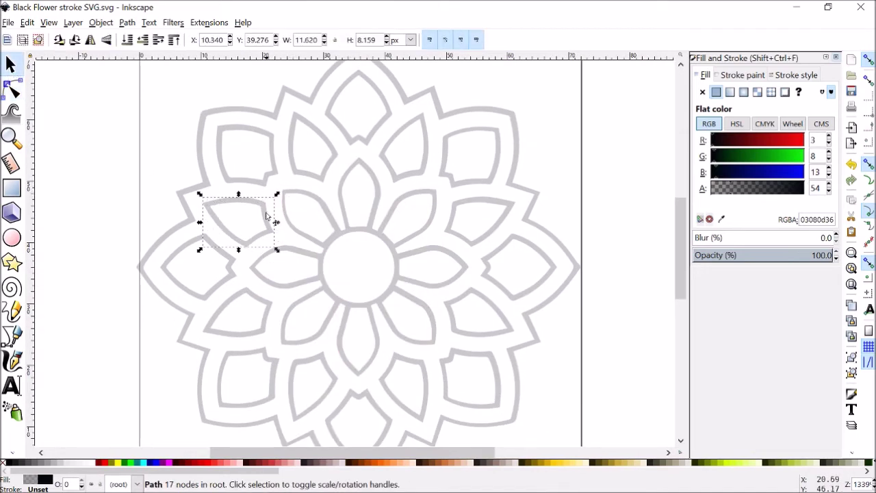
# - Break the upper-left leaf apart and delete its dark inner piece
pyautogui.click(128, 23)
pyautogui.click(147, 191)
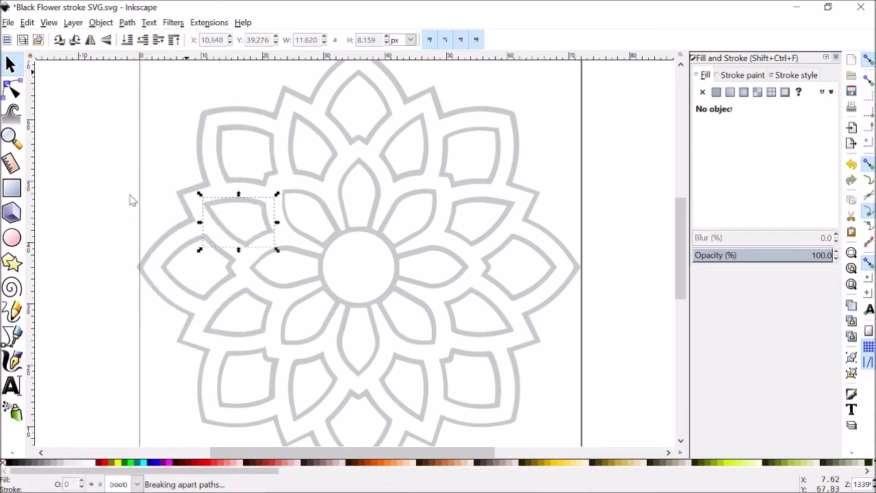
pyautogui.scroll(2, 242, 211)
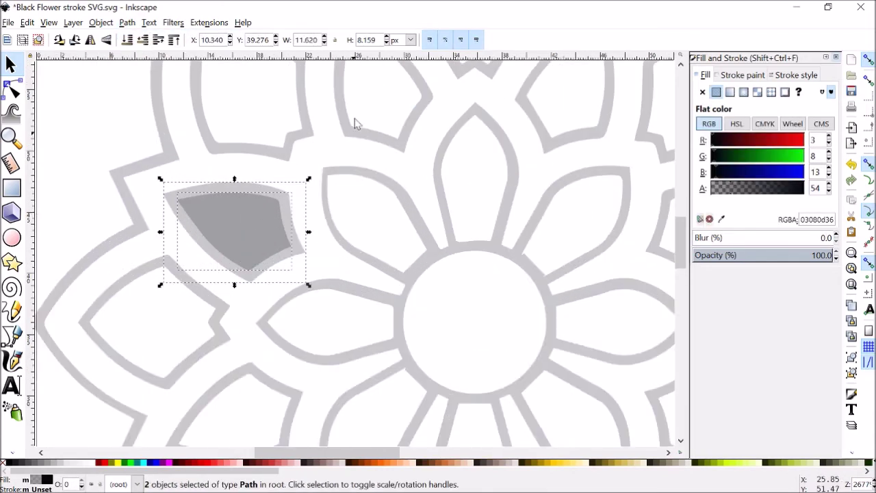
pyautogui.click(311, 173)
pyautogui.click(267, 217)
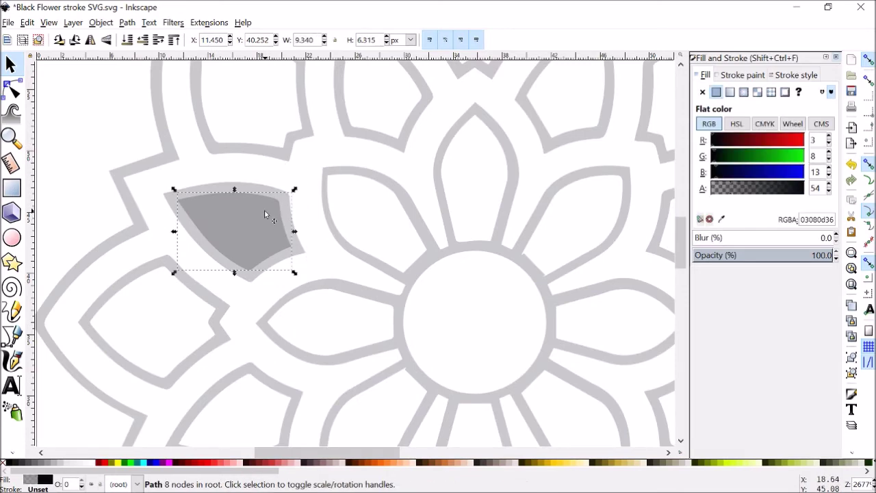
pyautogui.press('Delete')
# - Give the remaining leaf no fill and a flat red stroke 0.004 in wide
pyautogui.click(267, 214)
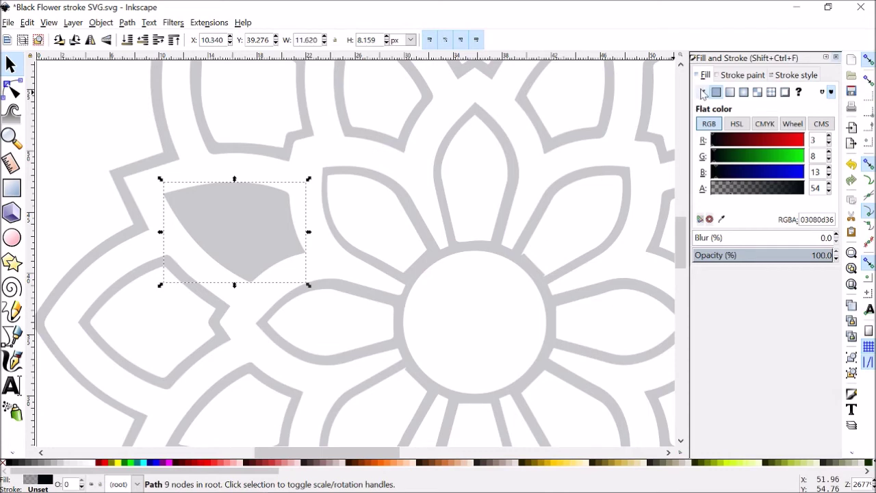
pyautogui.click(702, 92)
pyautogui.click(746, 75)
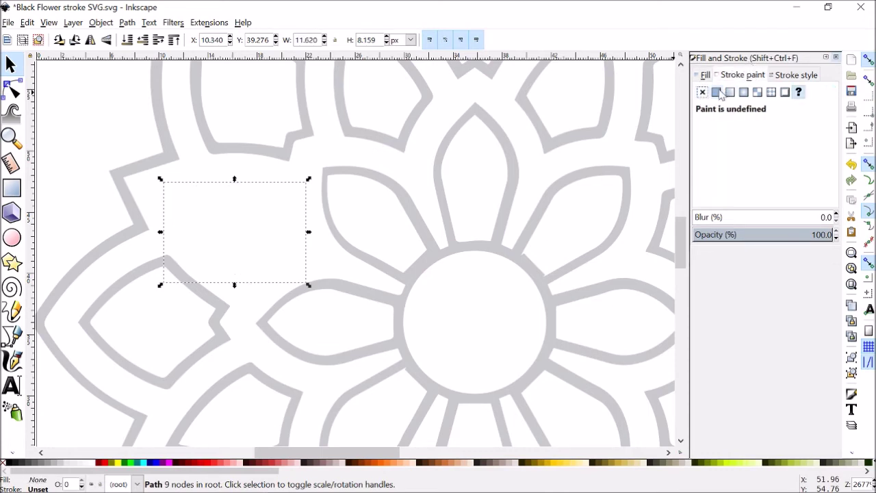
pyautogui.click(716, 91)
pyautogui.click(794, 75)
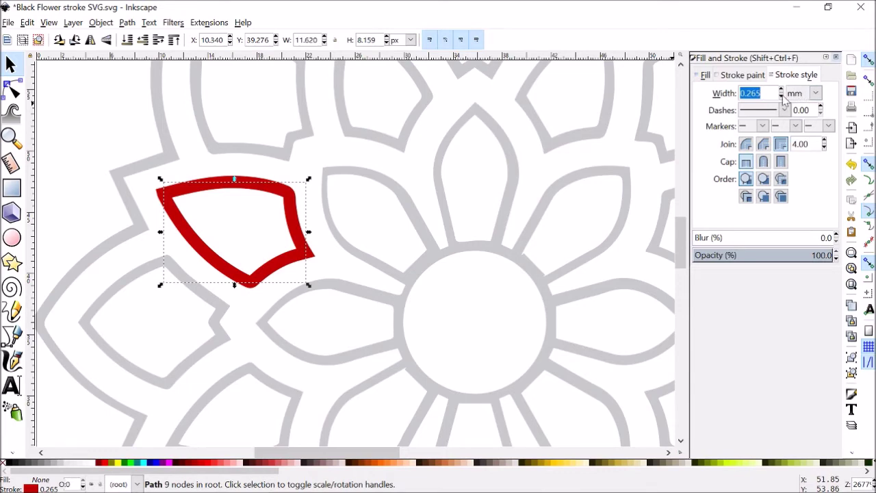
pyautogui.click(781, 96)
pyautogui.click(781, 89)
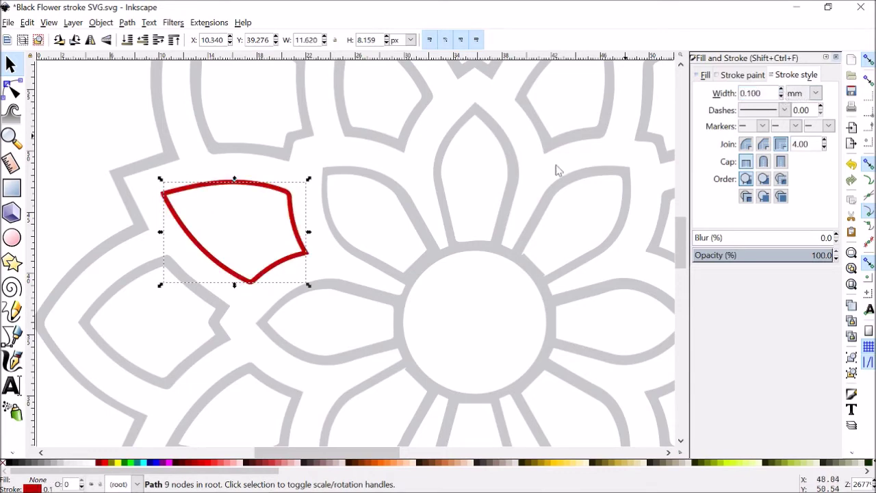
pyautogui.click(814, 93)
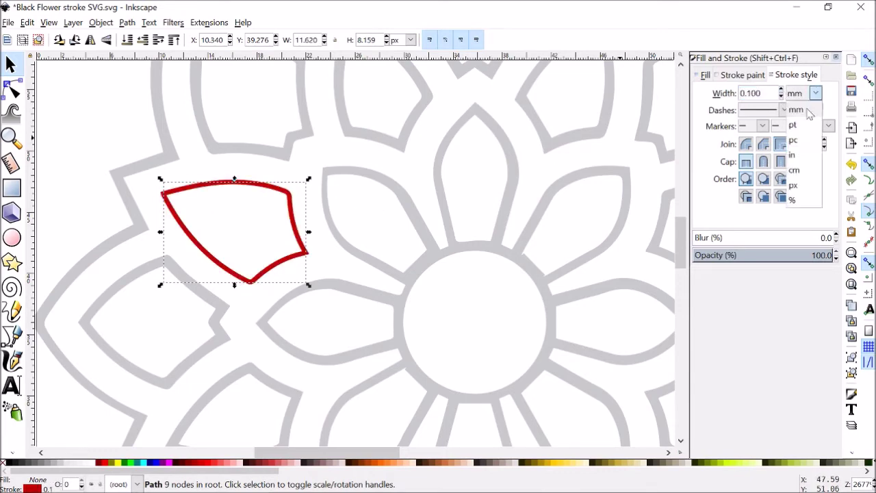
pyautogui.click(795, 155)
pyautogui.doubleClick(754, 94)
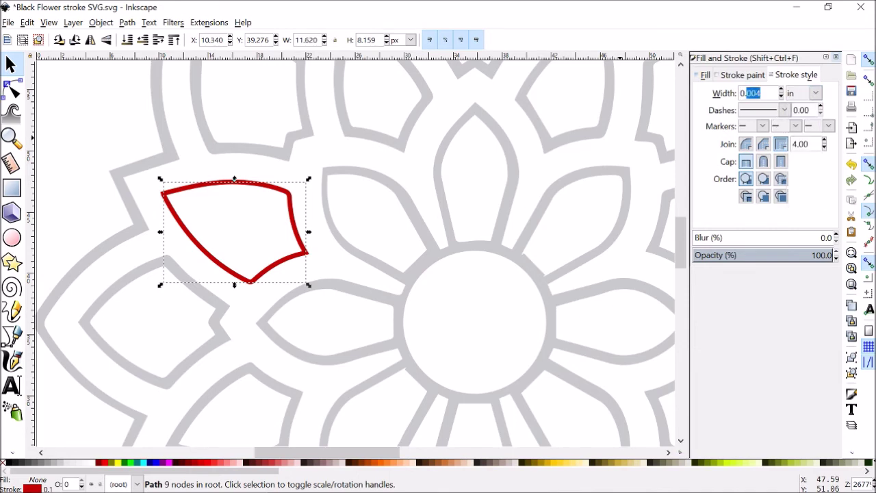
pyautogui.scroll(-2, 497, 159)
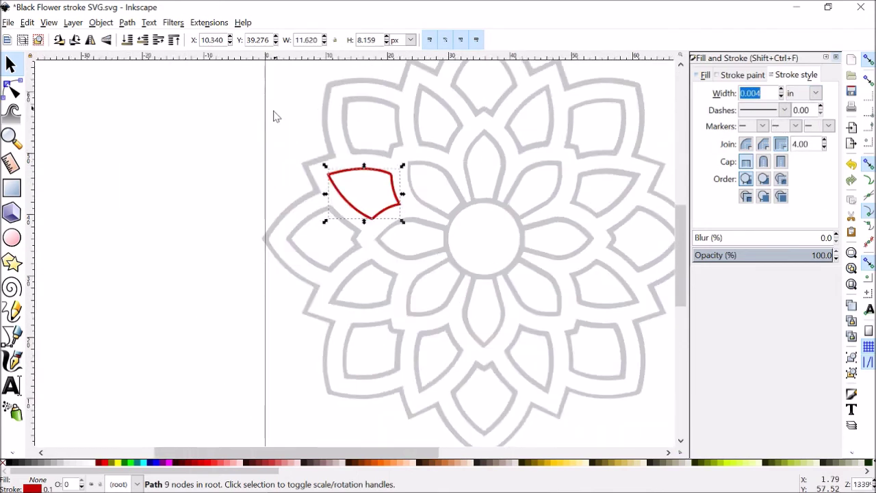
pyautogui.click(281, 120)
pyautogui.scroll(5, 381, 183)
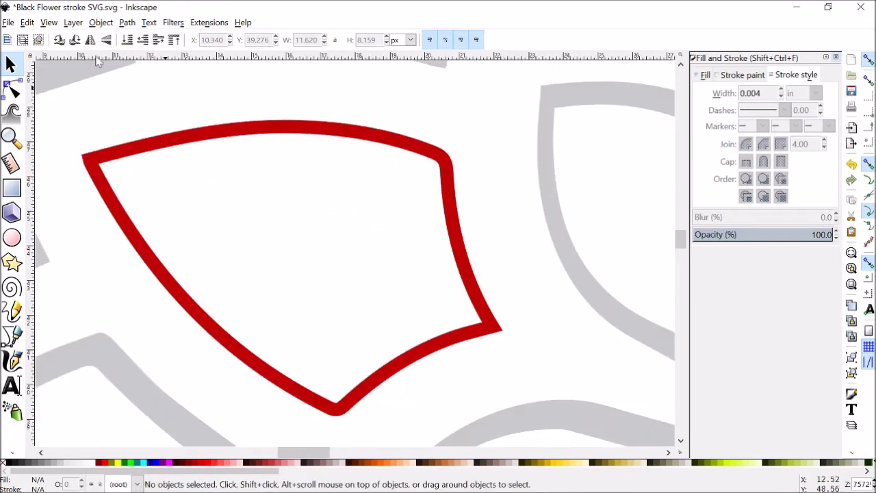
pyautogui.press('n')
pyautogui.click(156, 141)
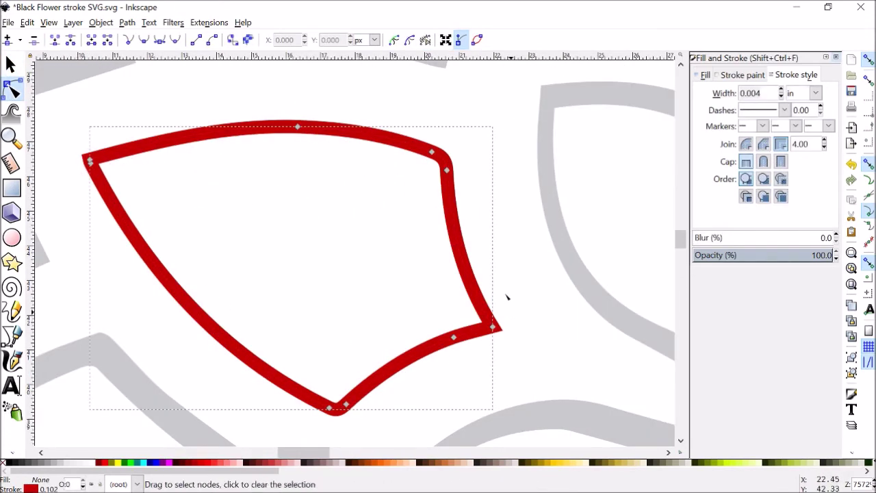
pyautogui.scroll(-2, 354, 200)
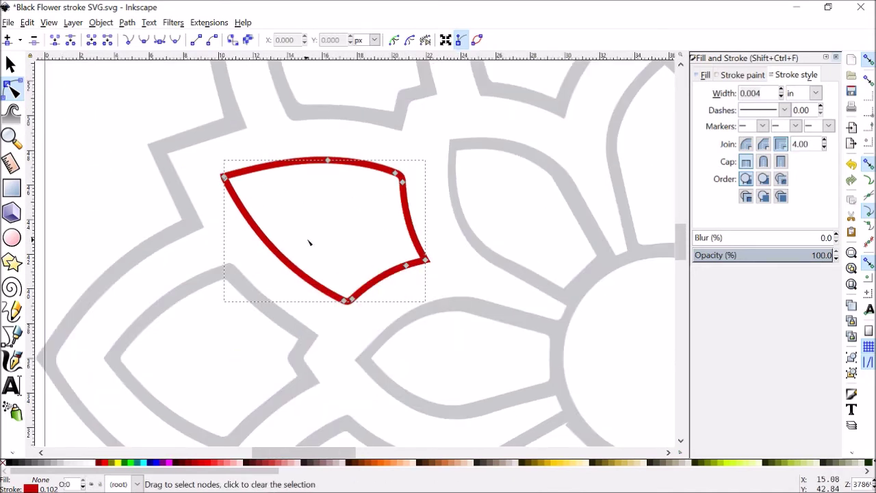
pyautogui.scroll(-1, 307, 242)
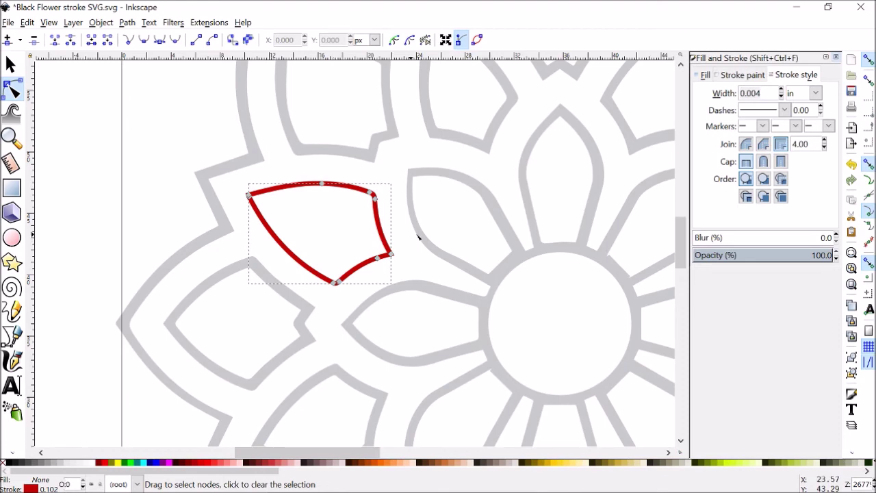
pyautogui.click(386, 139)
pyautogui.scroll(2, 325, 206)
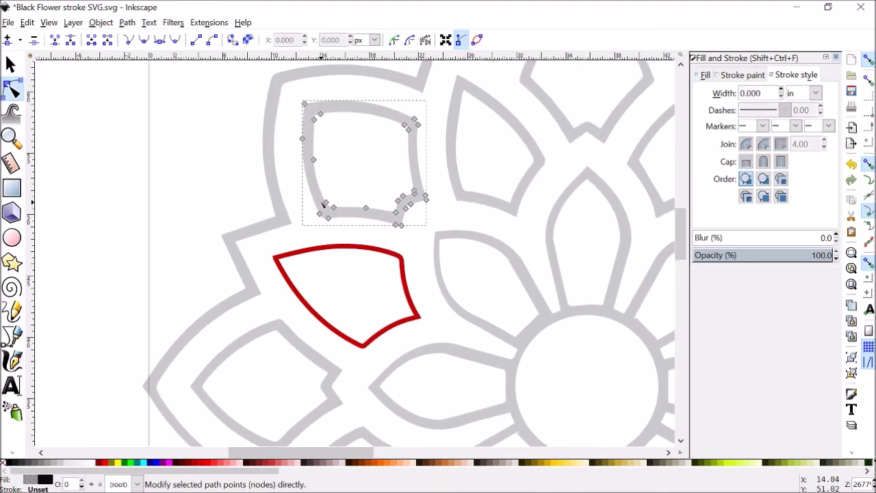
pyautogui.scroll(2, 324, 205)
pyautogui.scroll(-4, 428, 243)
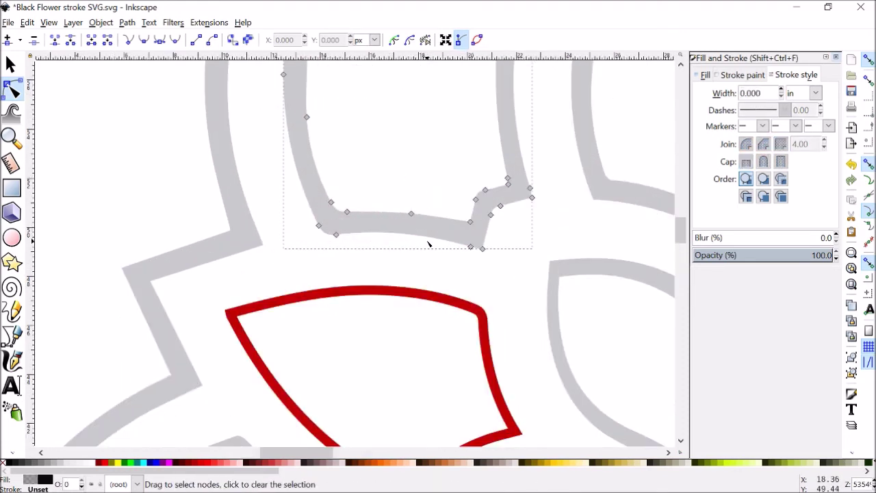
pyautogui.hscroll(2, 370, 205)
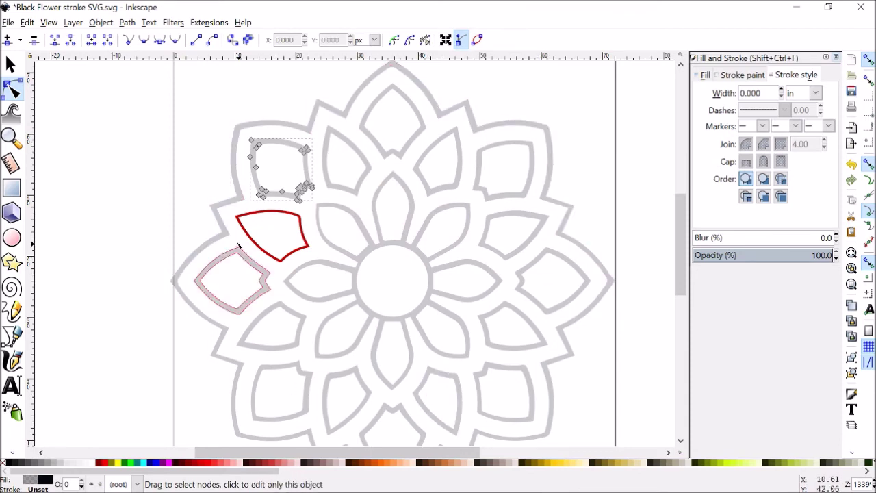
# - Break the flower outline apart and delete the darker inner flower shape
pyautogui.click(215, 244)
pyautogui.keyDown('ctrl'); pyautogui.scroll(2, 230, 248); pyautogui.keyUp('ctrl')
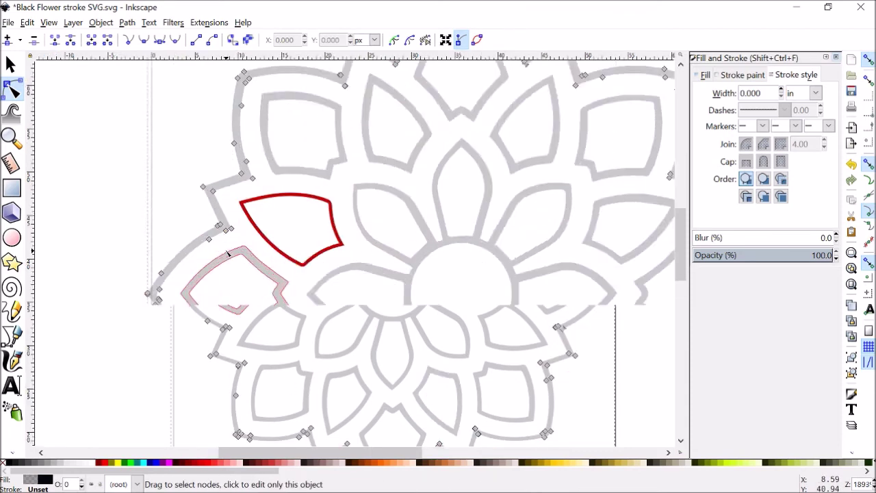
pyautogui.click(127, 23)
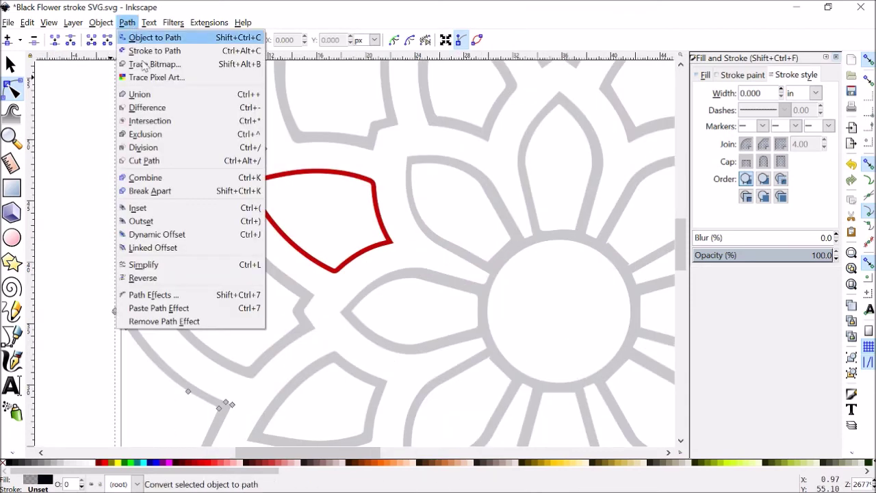
pyautogui.click(171, 189)
pyautogui.press('s')
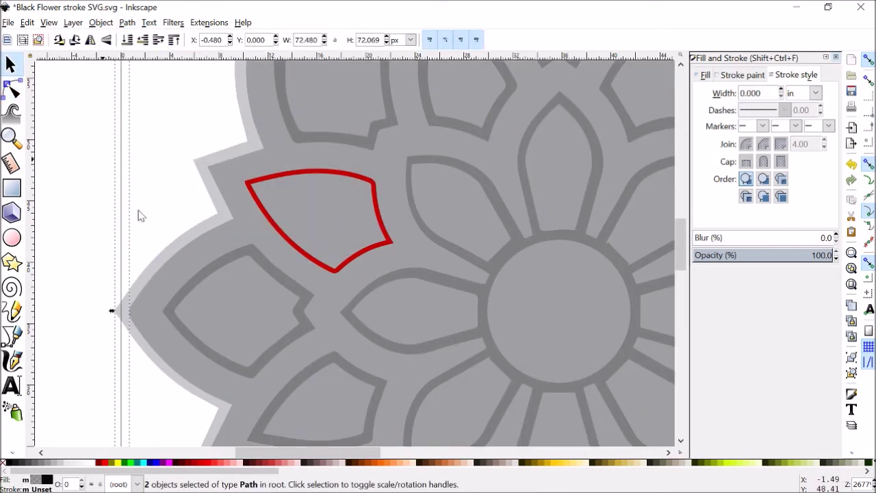
pyautogui.click(103, 169)
pyautogui.click(141, 316)
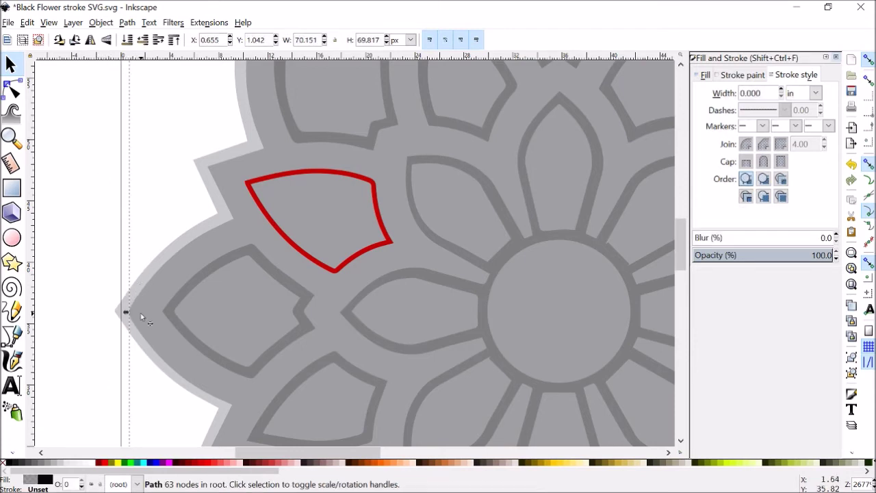
pyautogui.press('Delete')
# - Give the remaining outer border a flat red stroke
pyautogui.click(140, 316)
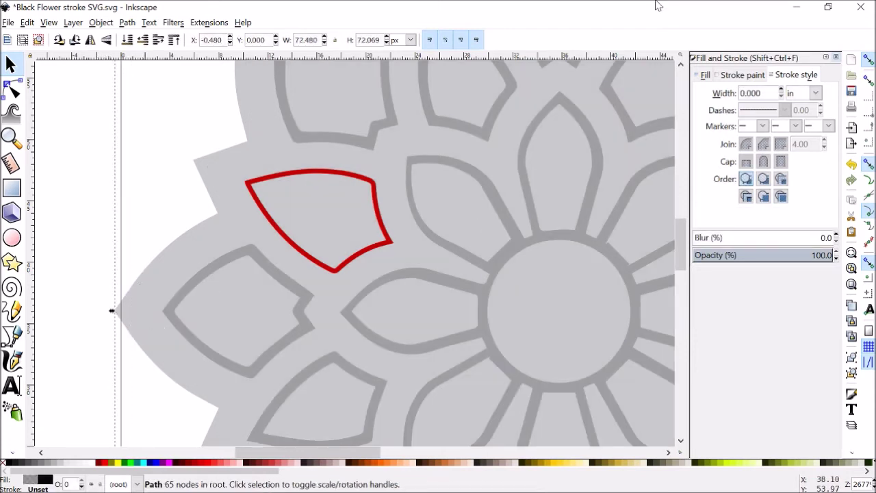
pyautogui.click(743, 75)
pyautogui.click(730, 92)
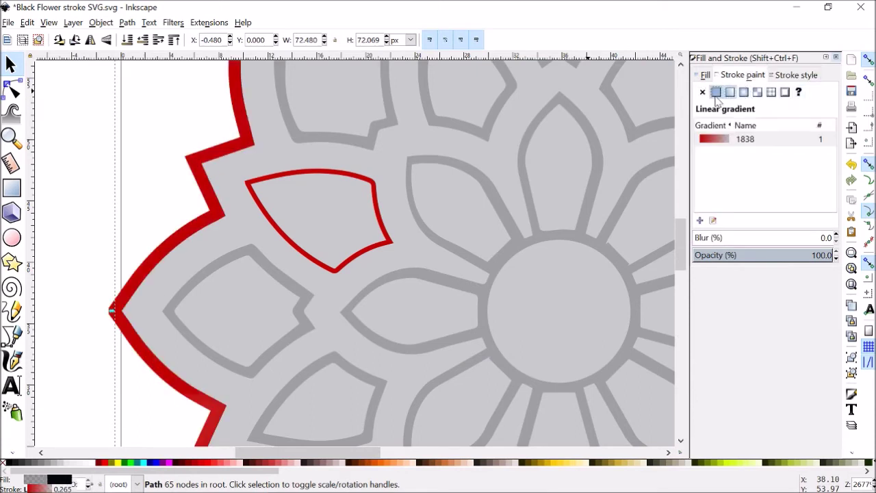
pyautogui.click(716, 92)
# - Set the outer border's stroke width to 0.004 in and remove its grey fill
pyautogui.click(798, 75)
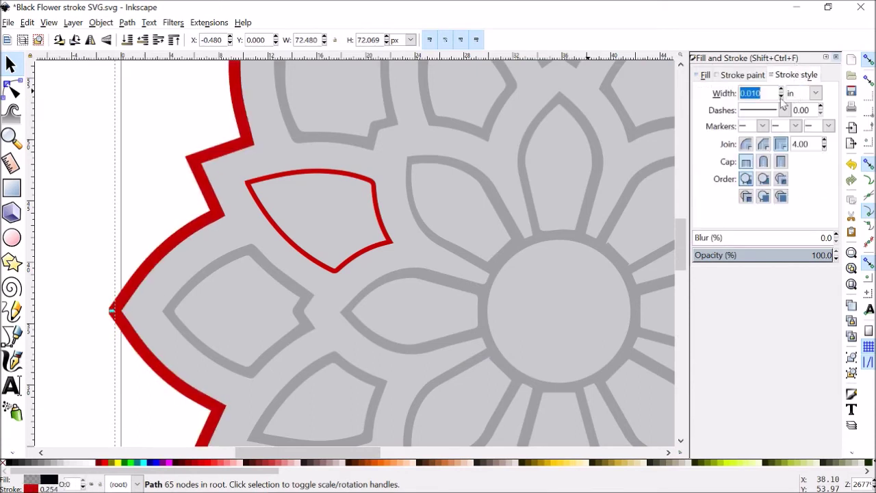
pyautogui.write('0.00')
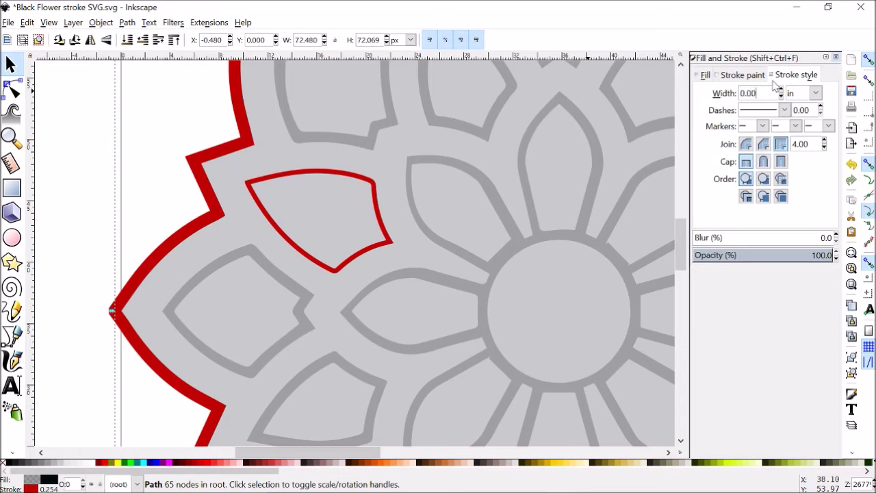
pyautogui.press('Return')
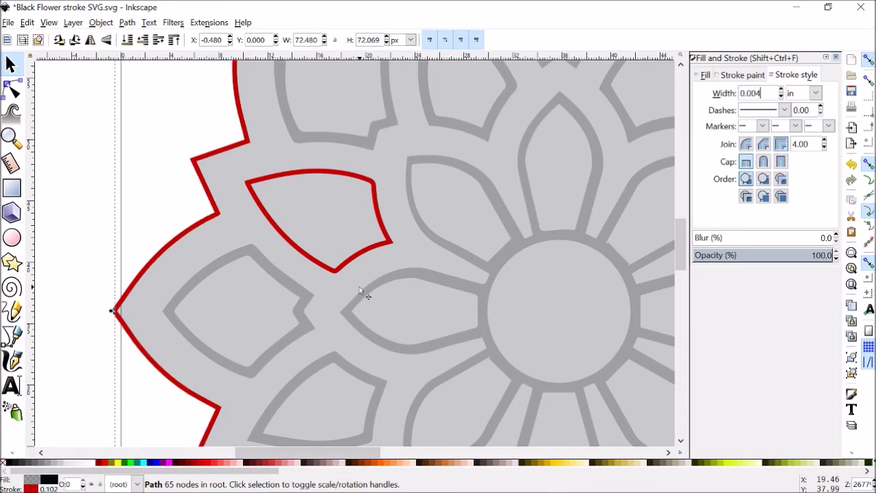
pyautogui.keyDown('ctrl'); pyautogui.scroll(-2, 358, 297); pyautogui.keyUp('ctrl')
pyautogui.click(705, 76)
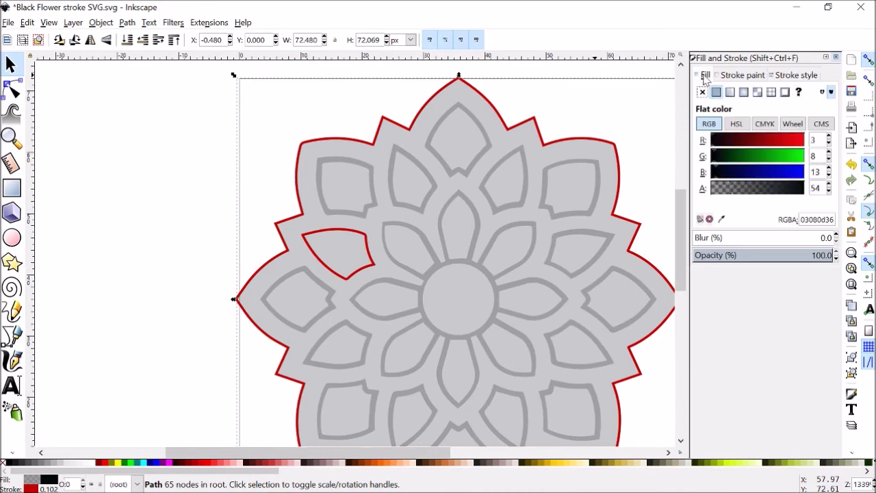
pyautogui.click(701, 92)
# - Deselect, then inspect the red border's nodes with the node tool
pyautogui.click(651, 93)
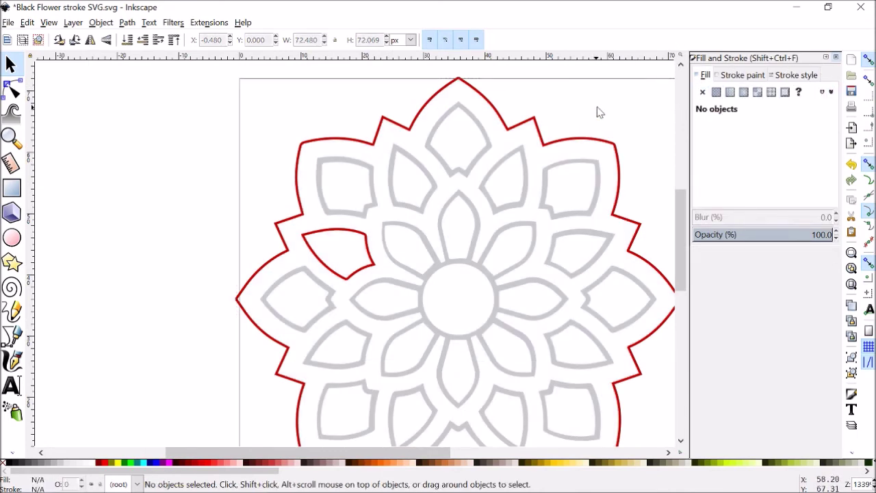
pyautogui.moveTo(596, 111); pyautogui.dragTo(525, 104)
pyautogui.keyDown('ctrl'); pyautogui.scroll(-1, 571, 198); pyautogui.keyUp('ctrl')
pyautogui.keyDown('ctrl'); pyautogui.scroll(5, 301, 260); pyautogui.keyUp('ctrl')
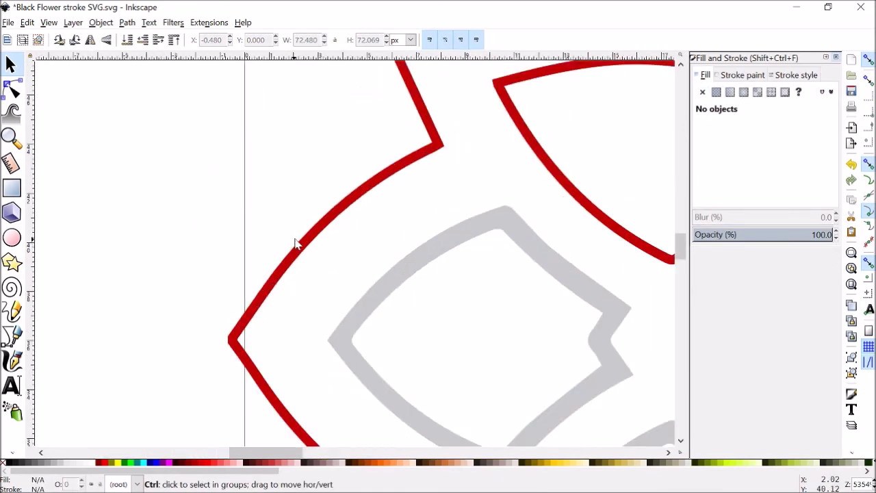
pyautogui.click(11, 89)
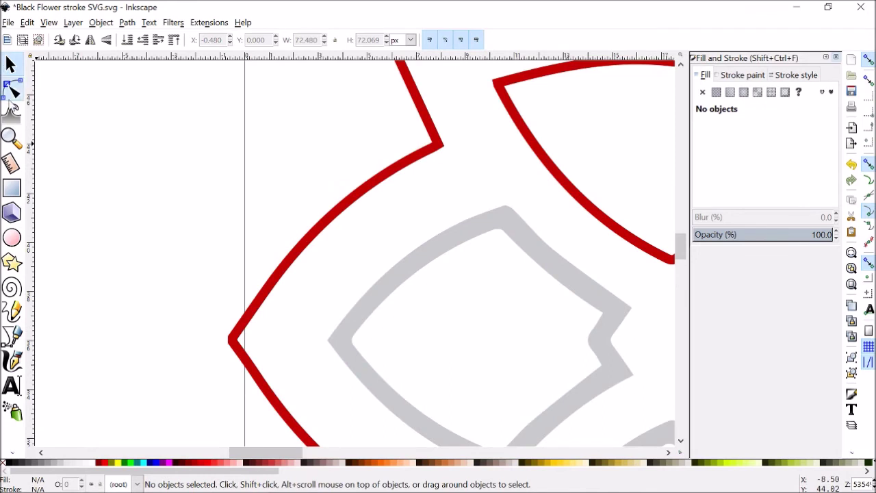
pyautogui.click(367, 199)
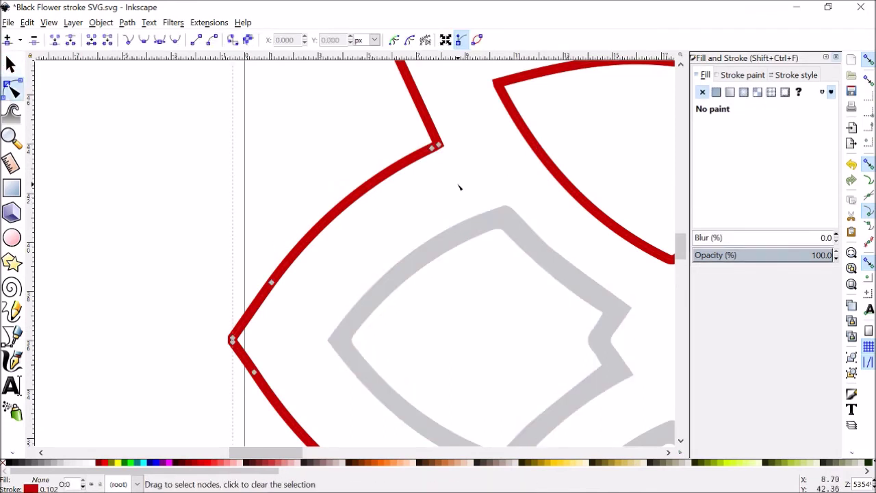
pyautogui.keyDown('ctrl'); pyautogui.scroll(-5, 459, 187); pyautogui.keyUp('ctrl')
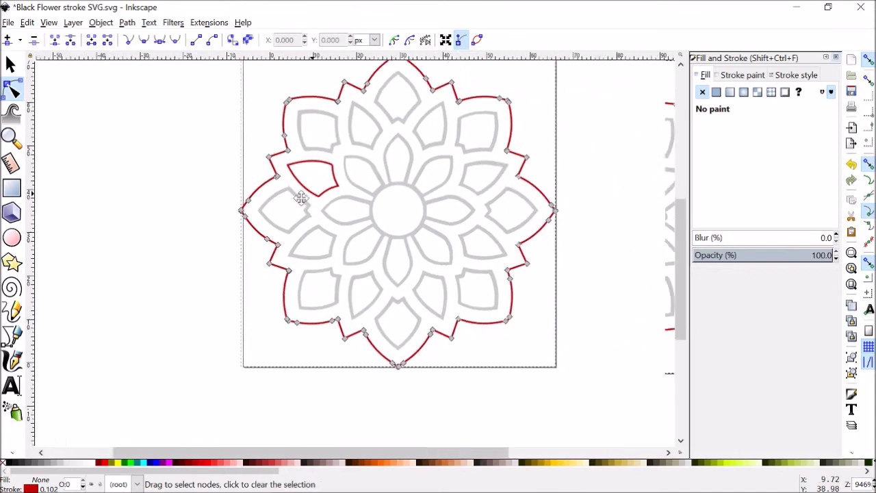
pyautogui.hscroll(1, 301, 198)
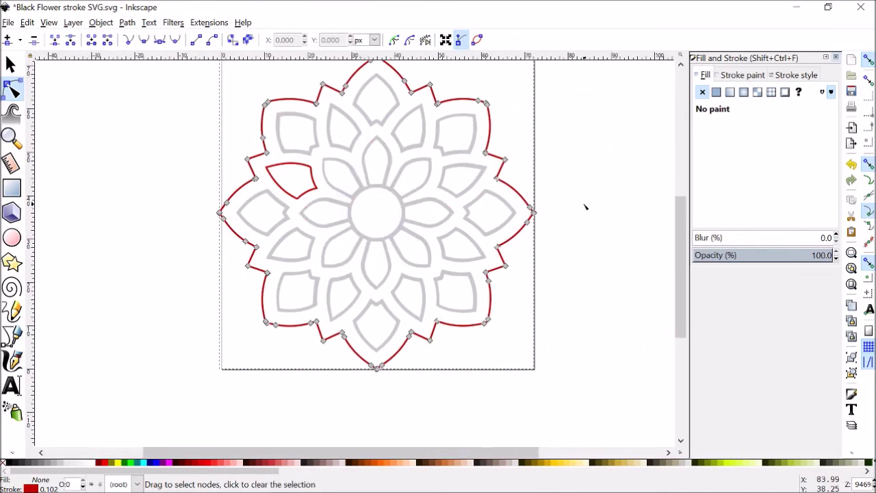
pyautogui.keyDown('ctrl'); pyautogui.scroll(3, 382, 211); pyautogui.keyUp('ctrl')
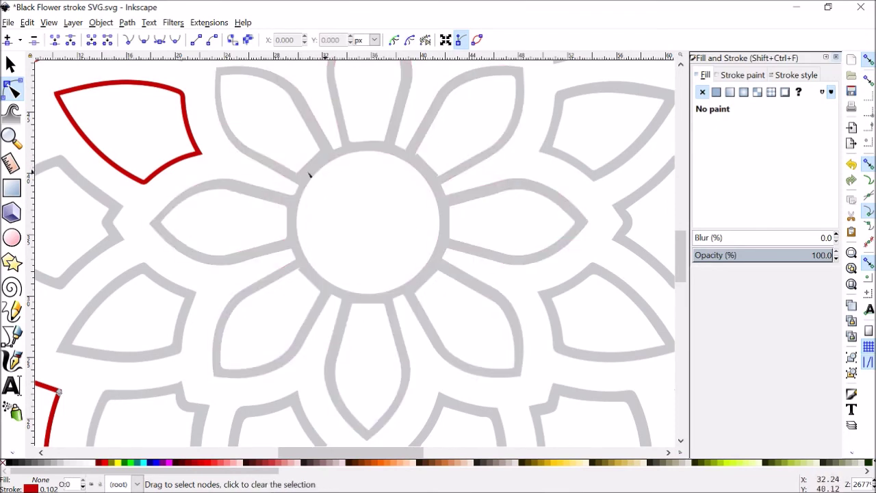
# - Draw a small circle in the flower's centre and select it together with the grey flower
pyautogui.click(12, 238)
pyautogui.moveTo(337, 186); pyautogui.dragTo(409, 257)
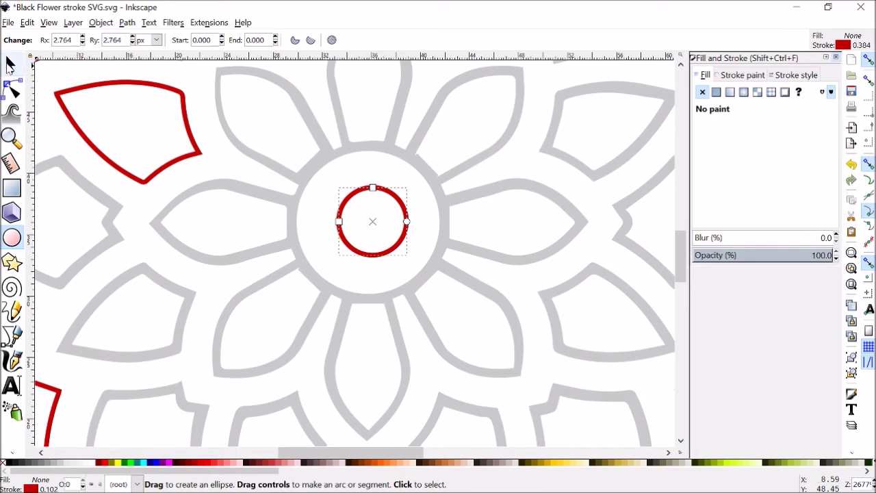
pyautogui.click(10, 63)
pyautogui.keyDown('shift'); pyautogui.click(301, 180); pyautogui.keyUp('shift')
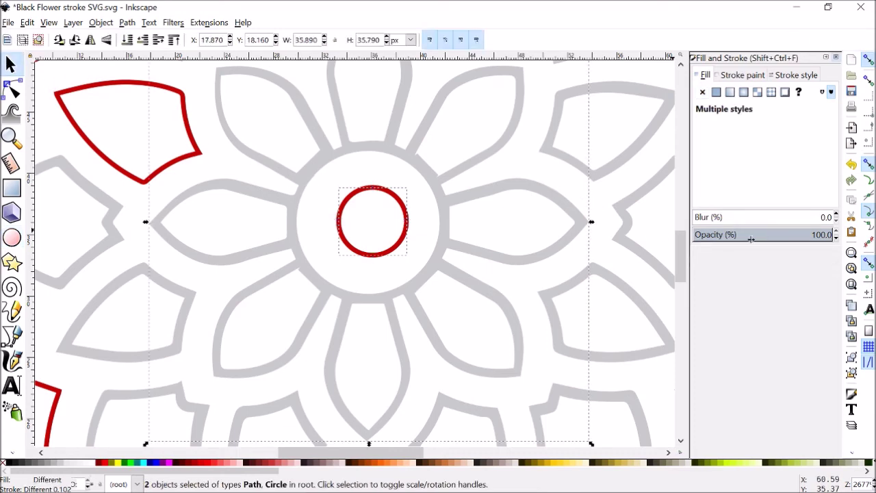
# - Centre the circle on the flower's vertical axis using Align and Distribute, then reselect it
pyautogui.click(102, 23)
pyautogui.click(157, 380)
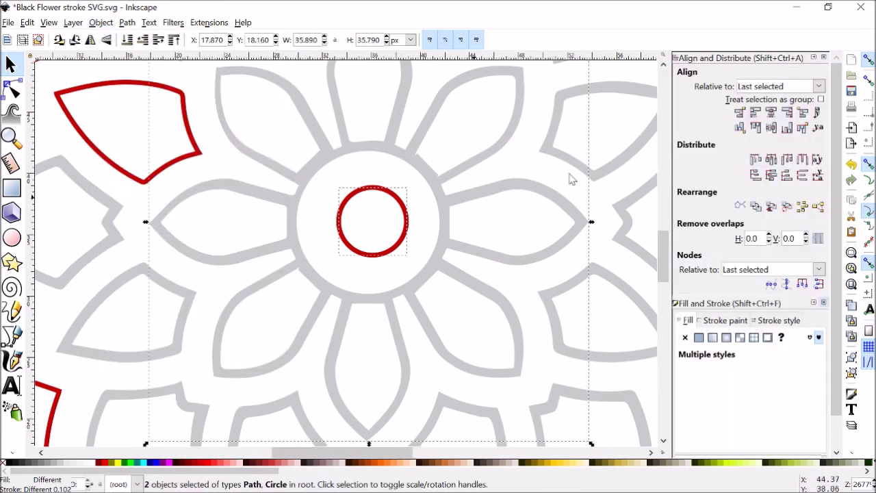
pyautogui.click(772, 112)
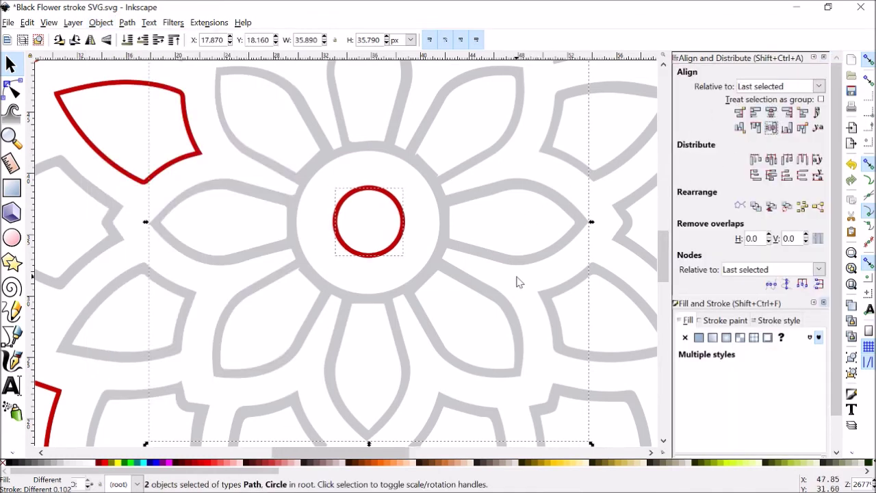
pyautogui.click(507, 242)
pyautogui.click(401, 225)
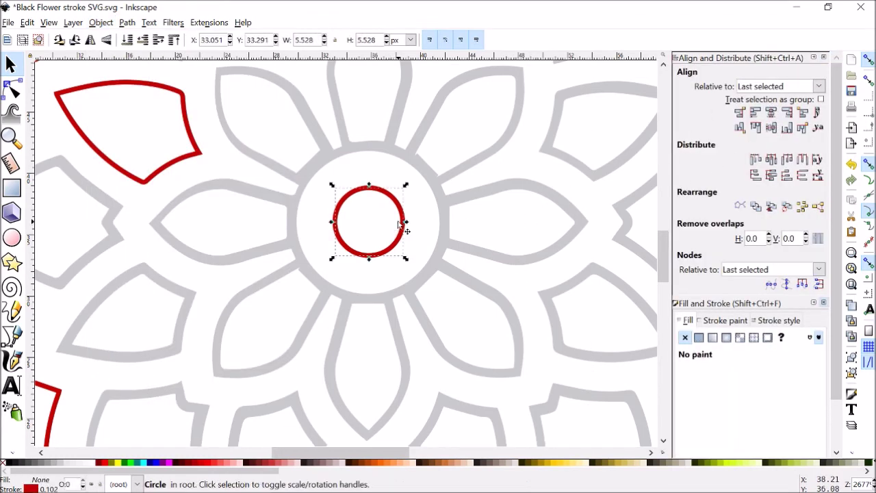
pyautogui.click(11, 89)
# - Break the grey flower path apart and delete the large 71-node backing outline behind the petals
pyautogui.click(243, 195)
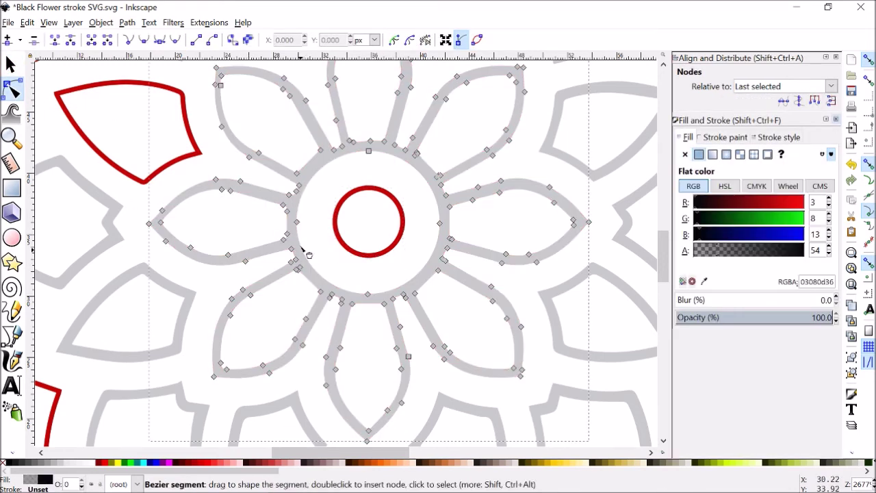
pyautogui.keyDown('ctrl'); pyautogui.scroll(3, 245, 237); pyautogui.keyUp('ctrl')
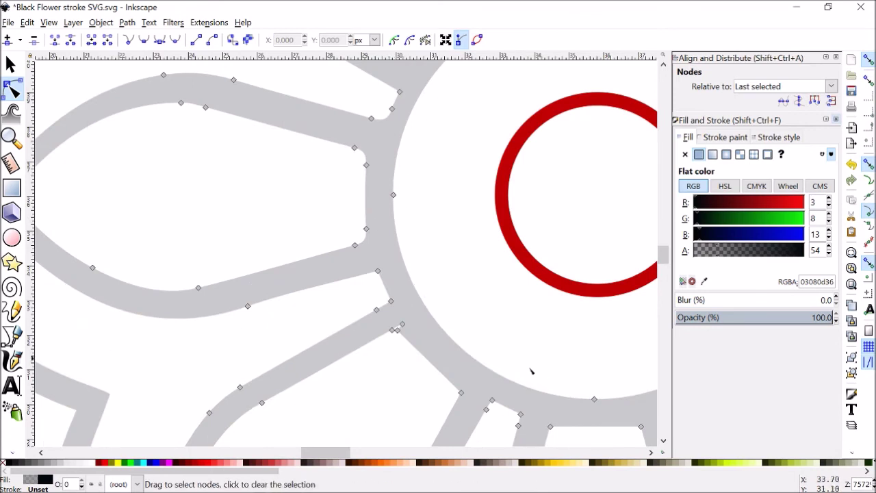
pyautogui.keyDown('ctrl'); pyautogui.scroll(-2, 551, 377); pyautogui.keyUp('ctrl')
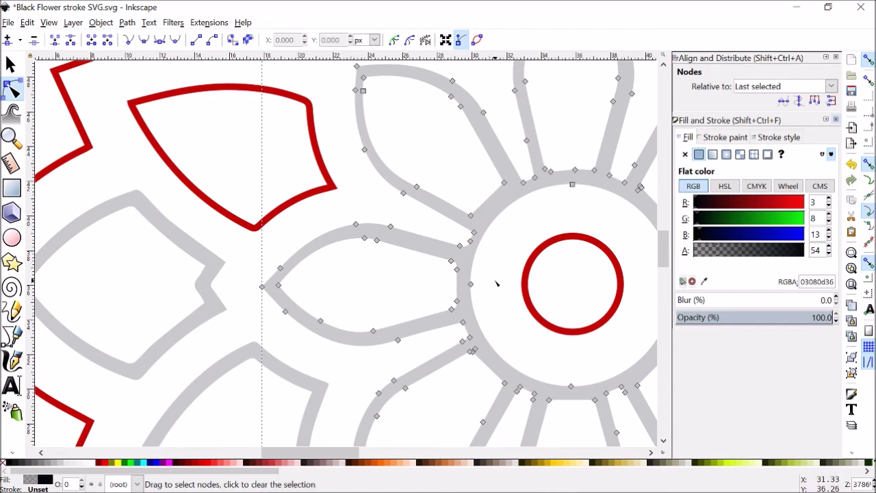
pyautogui.keyDown('ctrl'); pyautogui.scroll(-1, 497, 283); pyautogui.keyUp('ctrl')
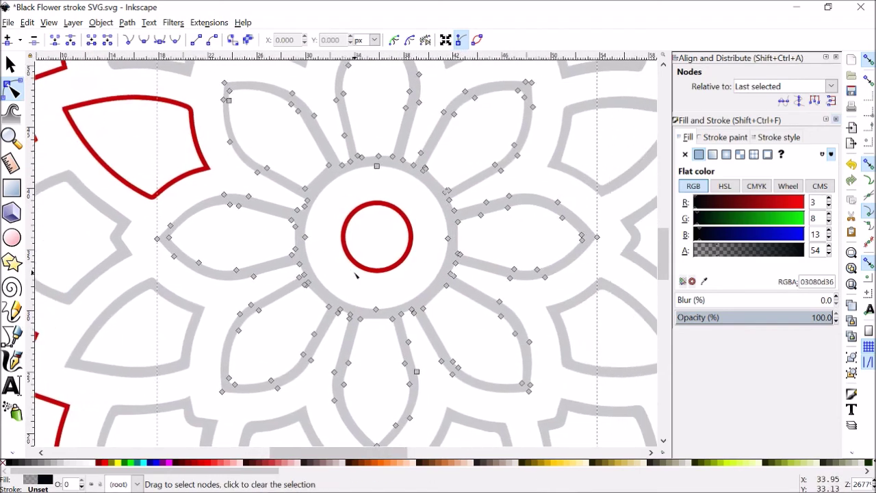
pyautogui.click(128, 22)
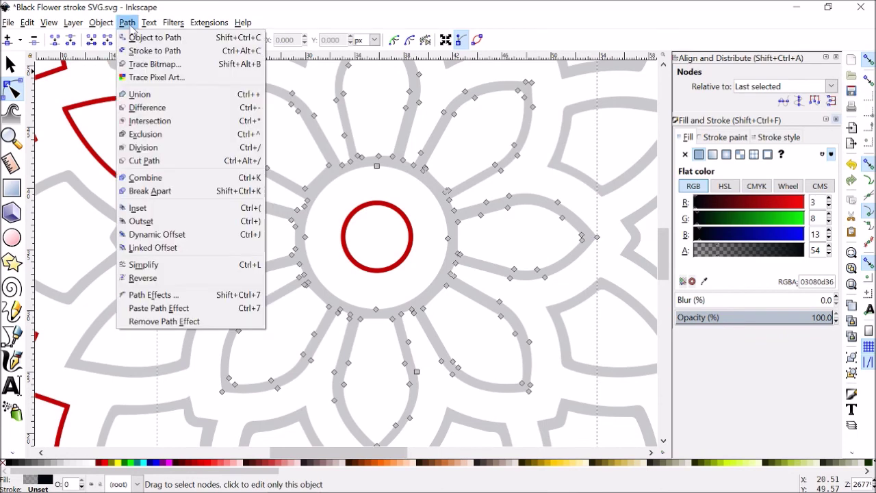
pyautogui.click(150, 191)
pyautogui.click(192, 193)
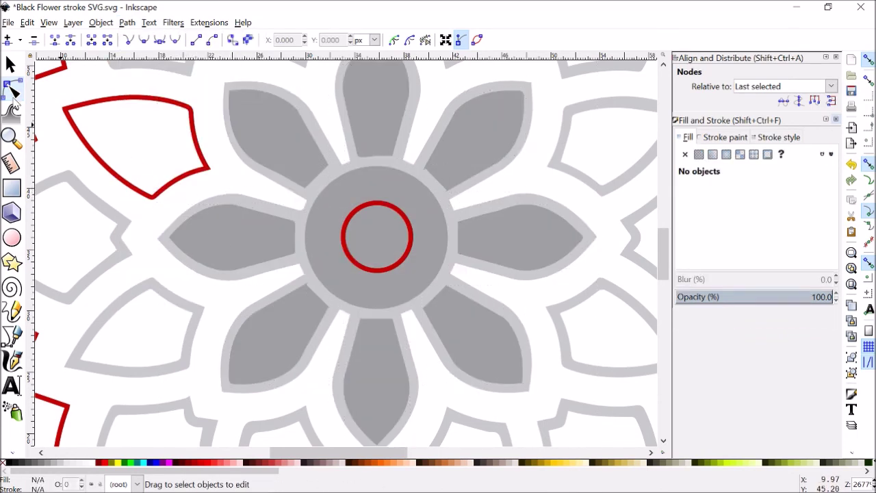
pyautogui.click(11, 64)
pyautogui.click(229, 184)
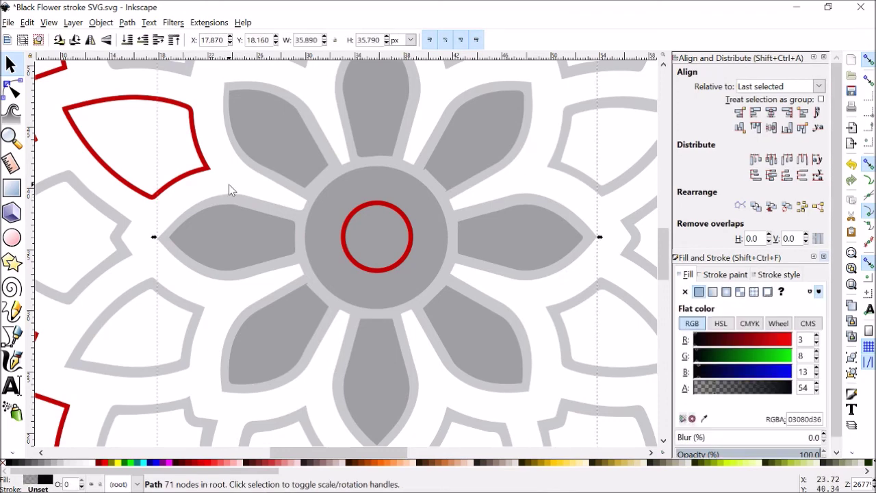
pyautogui.press('Delete')
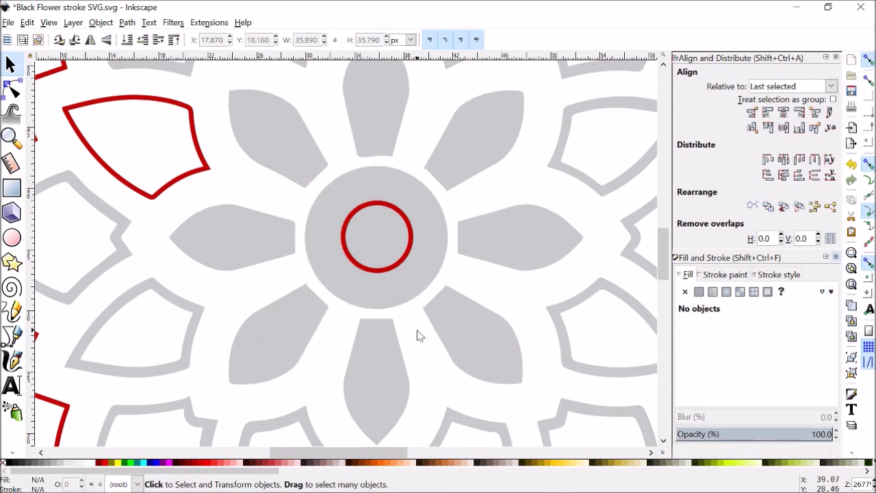
# - Remove the fill from all eight inner petals and give them a flat red stroke
pyautogui.scroll(-2, 391, 293)
pyautogui.scroll(1, 302, 262)
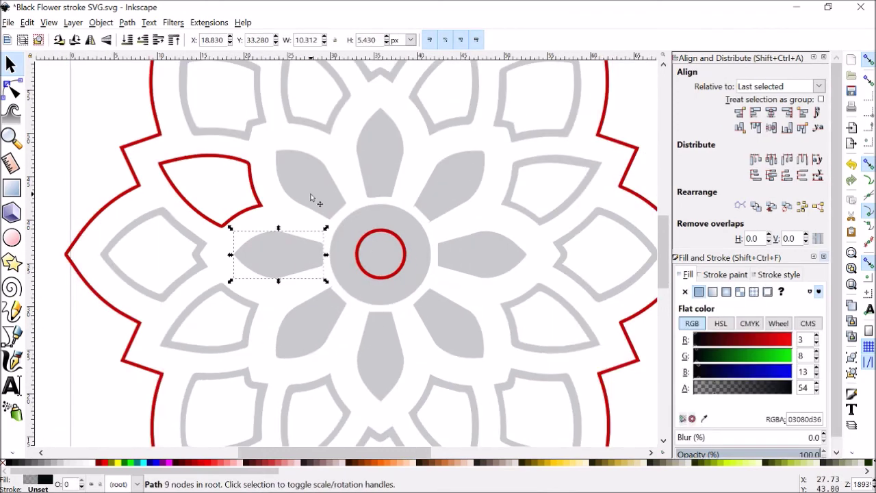
pyautogui.keyDown('shift'); pyautogui.click(312, 198); pyautogui.keyUp('shift')
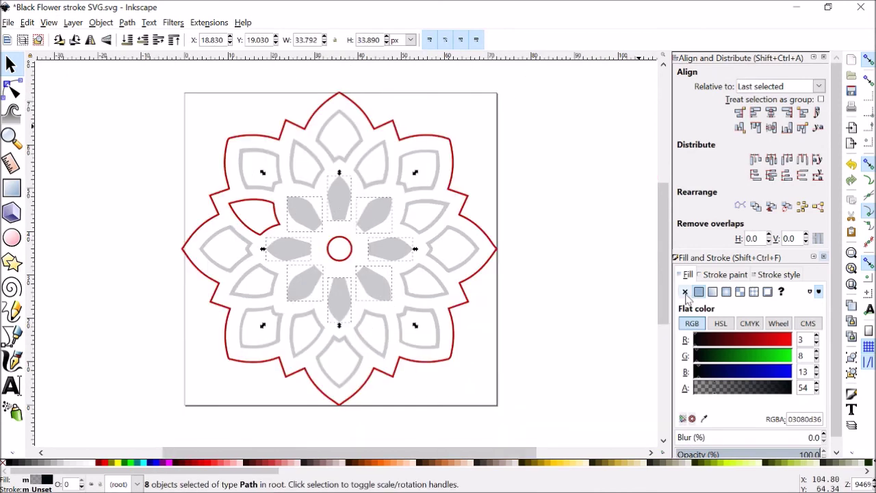
pyautogui.click(684, 292)
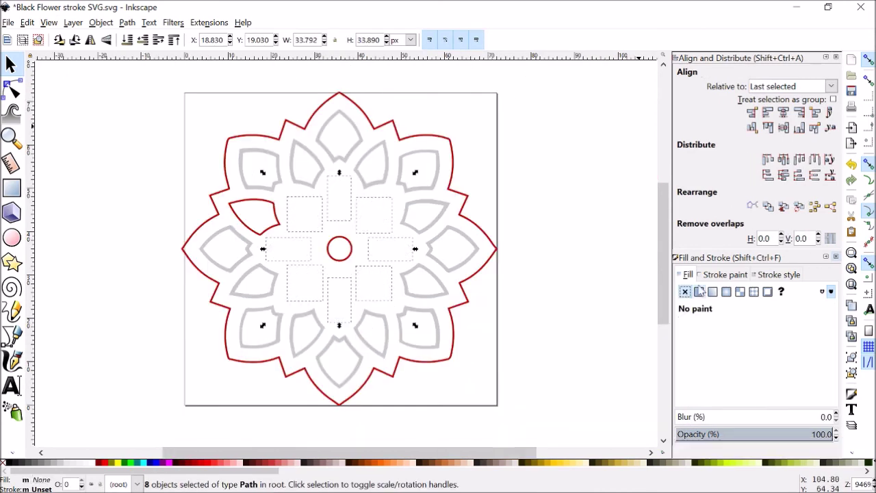
pyautogui.click(725, 274)
pyautogui.click(699, 292)
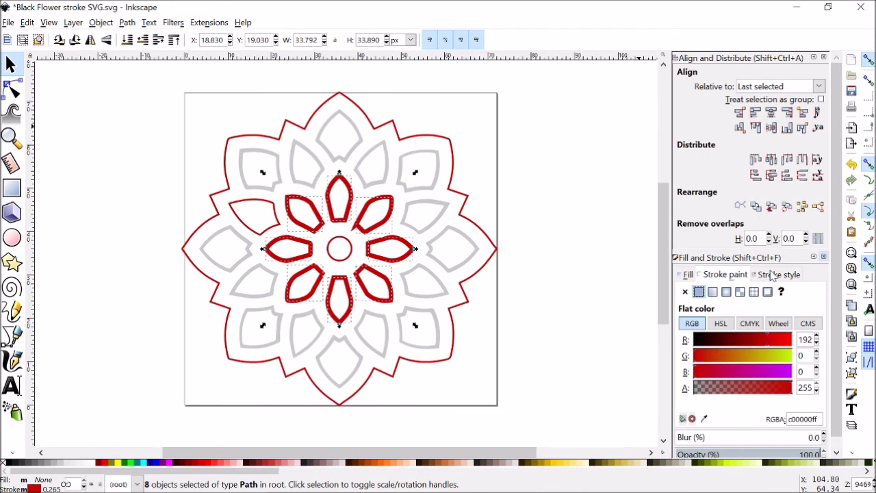
# - Set the petals' stroke width to 0.004 in and deselect them
pyautogui.click(772, 274)
pyautogui.press('End')
pyautogui.hotkey('shift', 'Left')
pyautogui.hotkey('shift', 'Left')
pyautogui.hotkey('shift', 'Left')
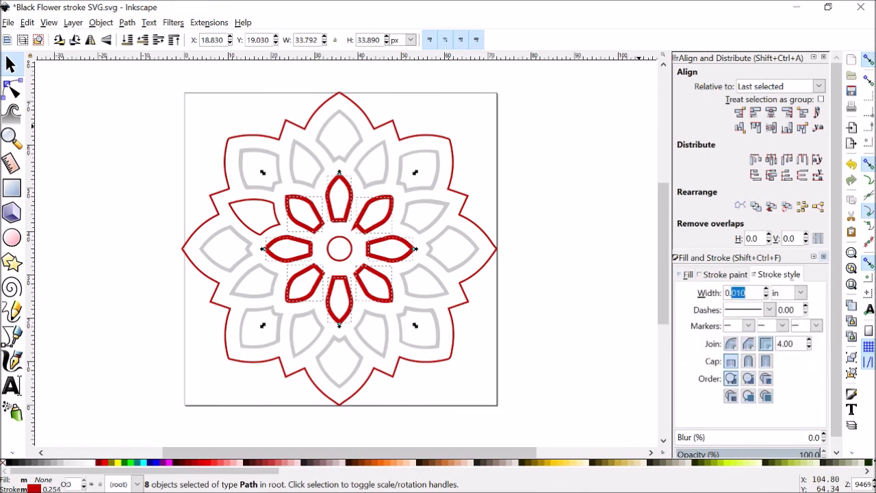
pyautogui.write('004')
pyautogui.press('Return')
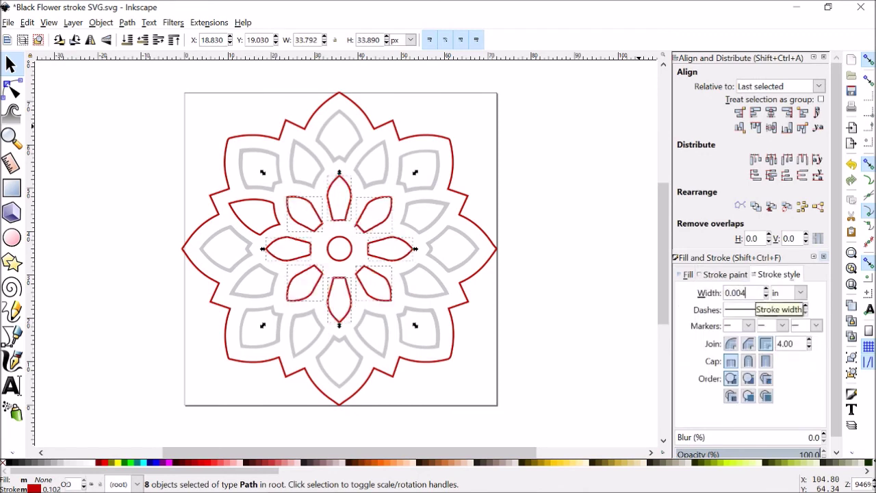
pyautogui.click(600, 307)
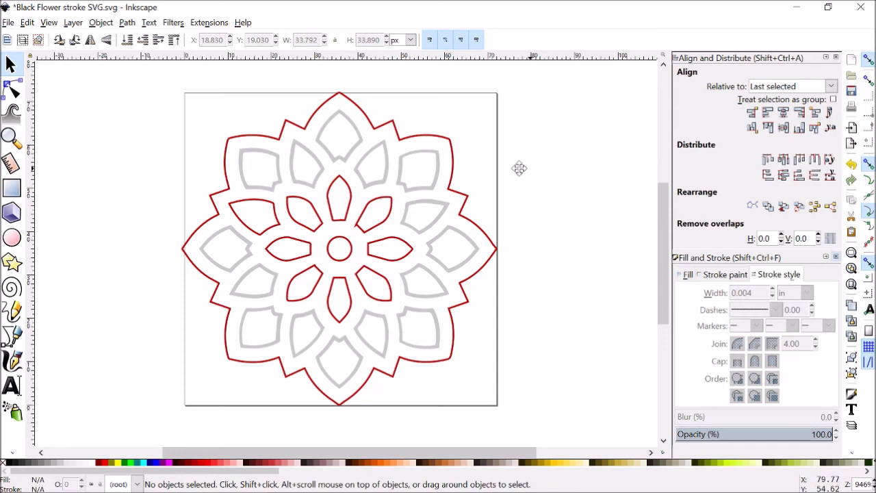
pyautogui.keyDown('ctrl'); pyautogui.scroll(5, 361, 219); pyautogui.keyUp('ctrl')
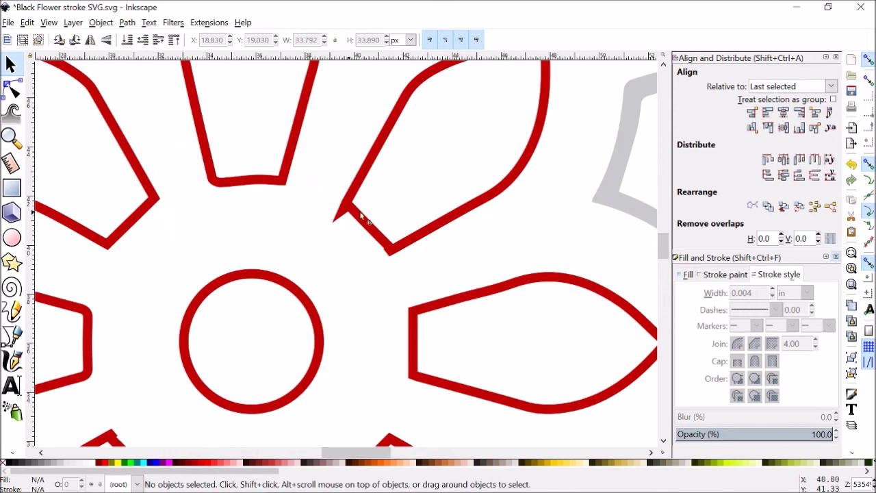
# - Select the two bottom corner nodes of the petal above-right of the centre circle
pyautogui.click(11, 89)
pyautogui.click(362, 218)
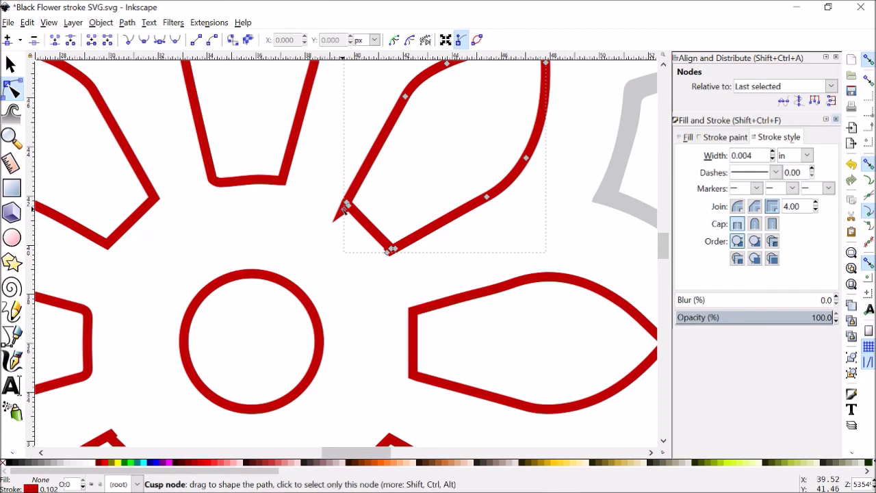
pyautogui.click(346, 205)
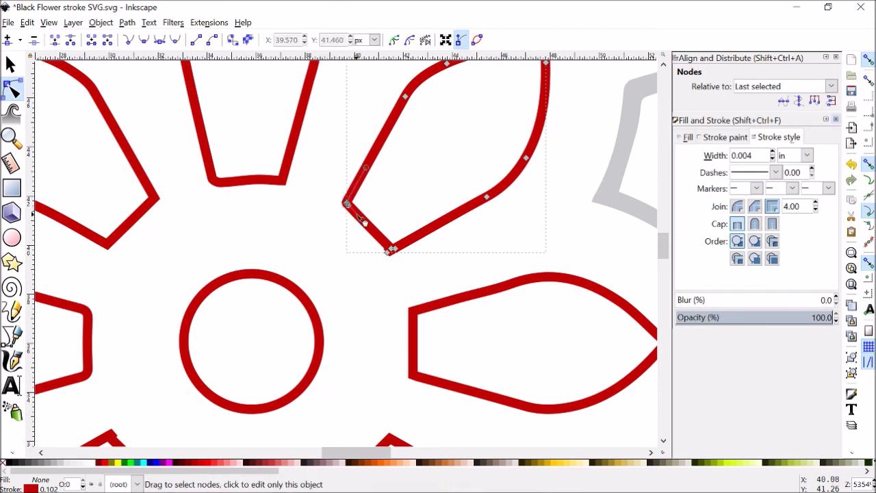
pyautogui.click(387, 251)
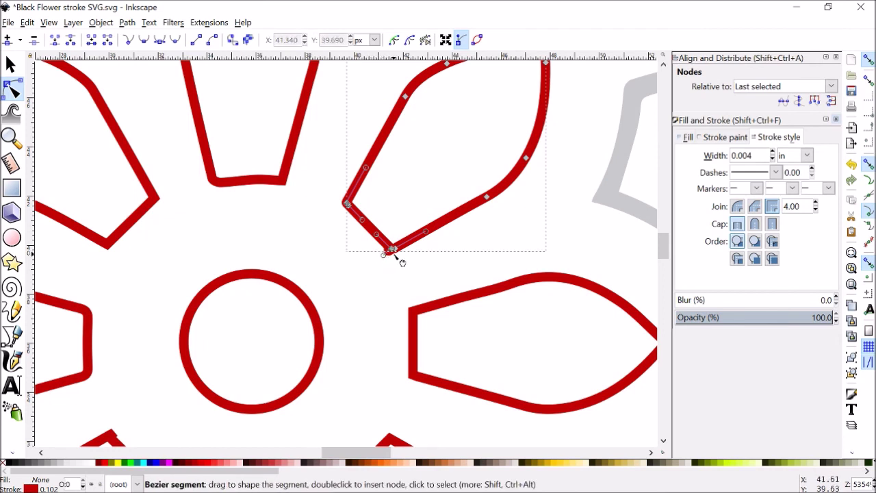
pyautogui.moveTo(386, 226); pyautogui.dragTo(418, 273)
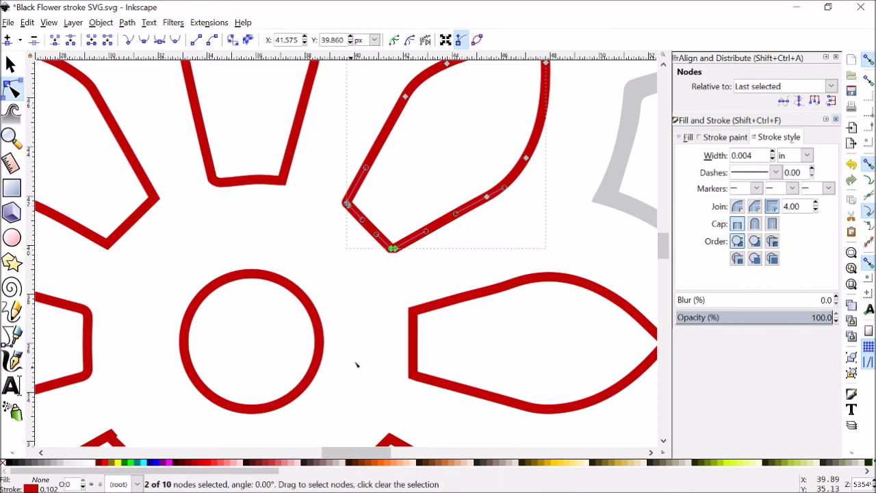
pyautogui.scroll(-5, 357, 376)
pyautogui.scroll(5, 344, 231)
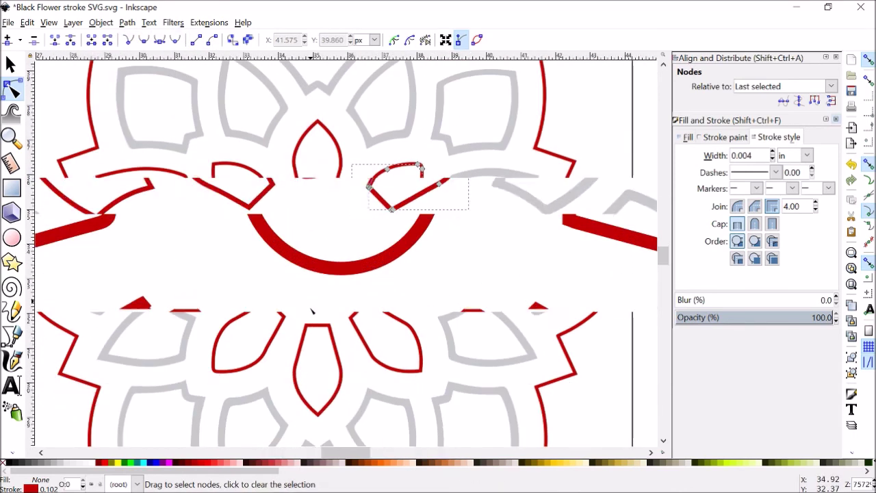
# - Straighten the segment between the lower-left petal's two top corner nodes
pyautogui.click(152, 304)
pyautogui.click(140, 305)
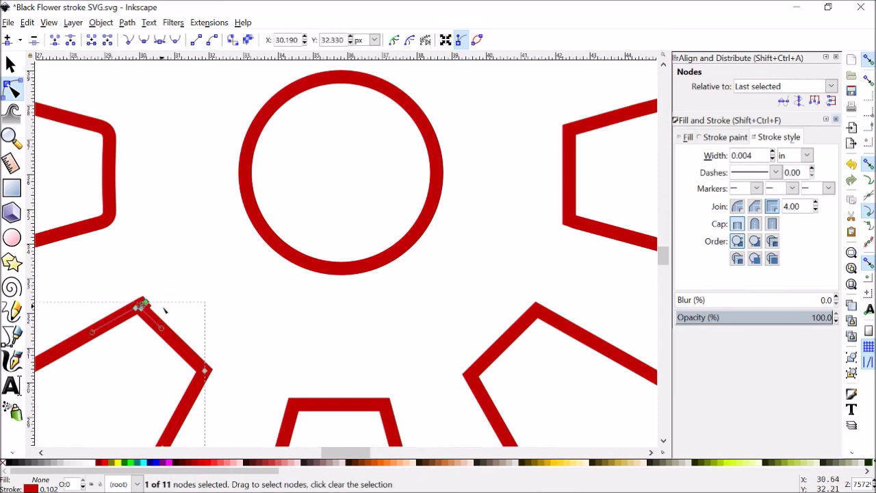
pyautogui.click(165, 310)
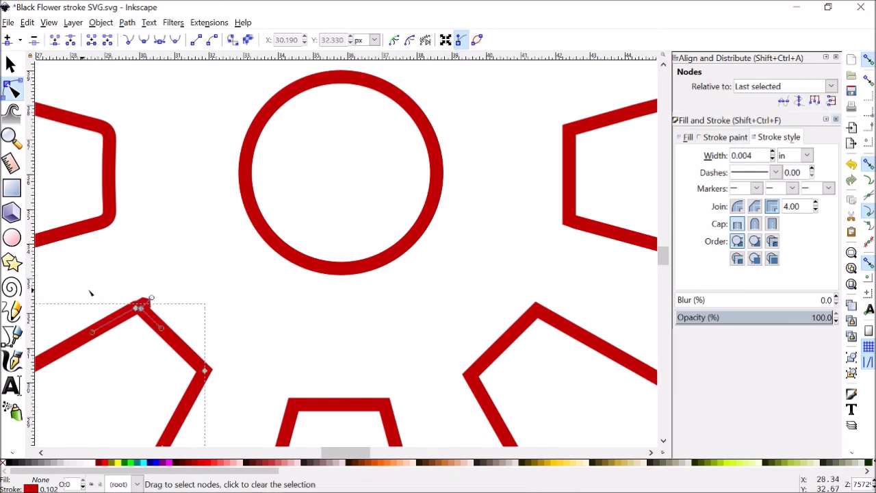
pyautogui.moveTo(90, 293); pyautogui.dragTo(173, 337)
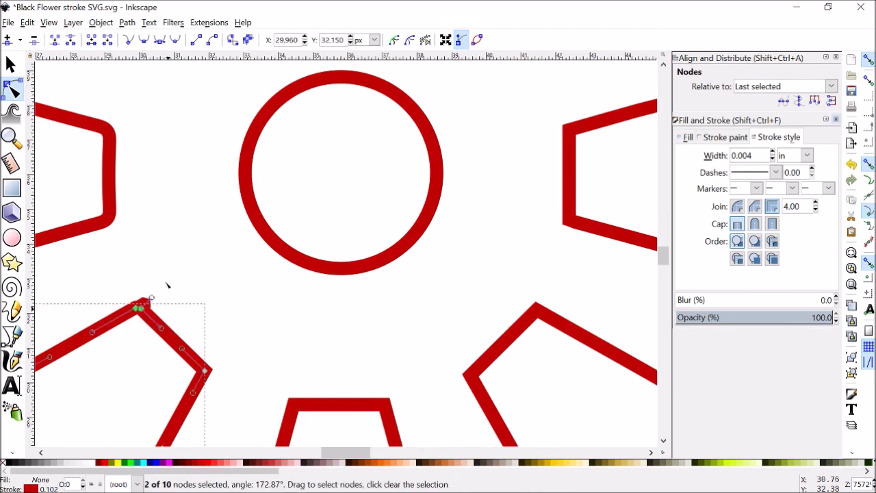
pyautogui.click(197, 44)
pyautogui.click(333, 352)
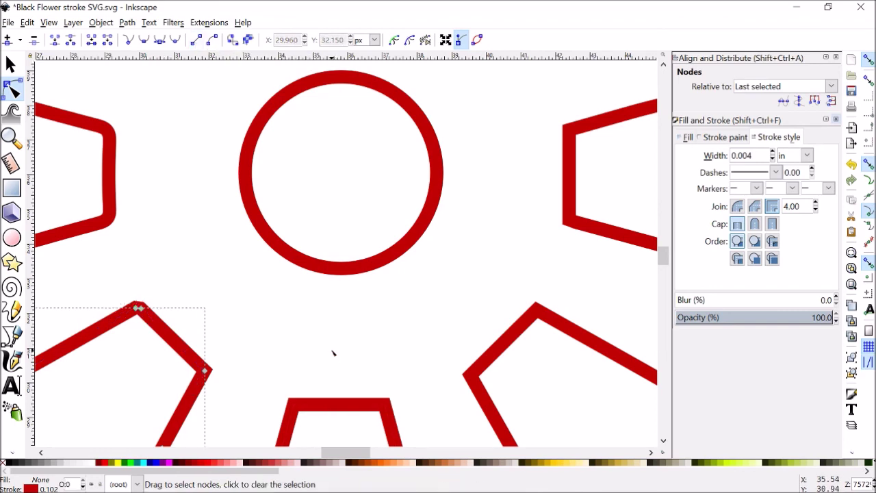
pyautogui.scroll(-2, 342, 352)
pyautogui.click(391, 307)
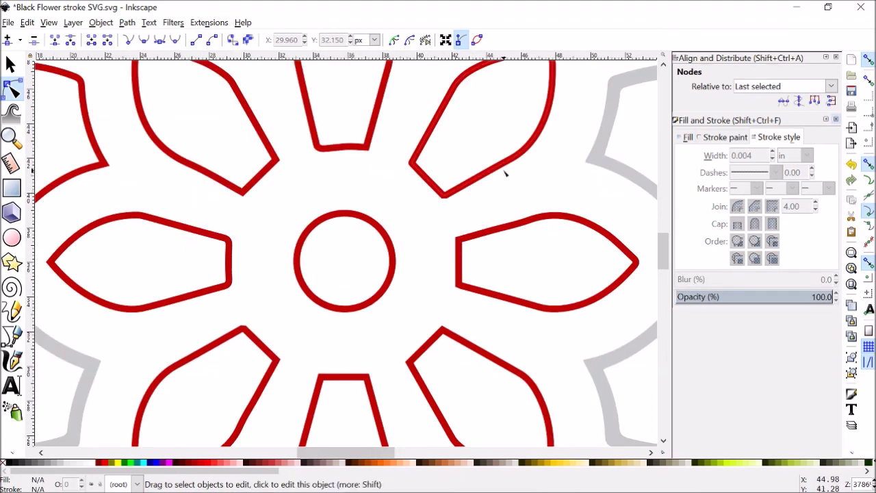
pyautogui.scroll(-4, 438, 293)
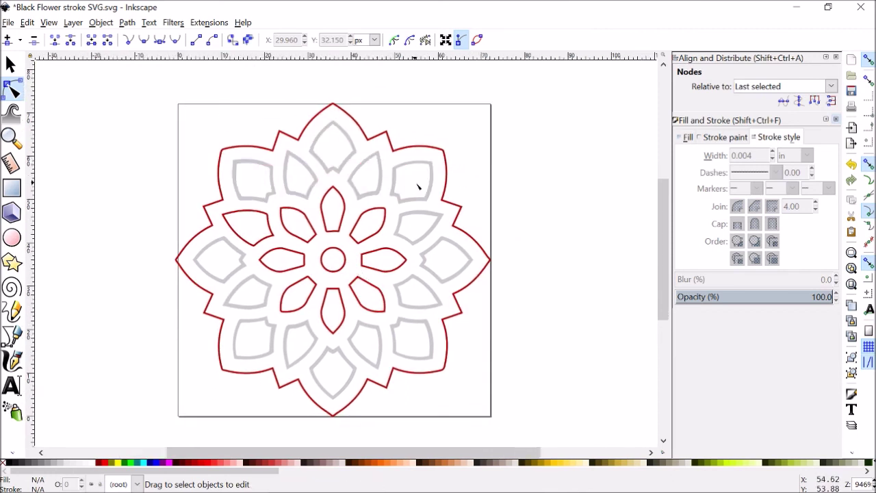
# - Deselect the petal, then close the Align and Distribute and Fill and Stroke panels
pyautogui.click(274, 236)
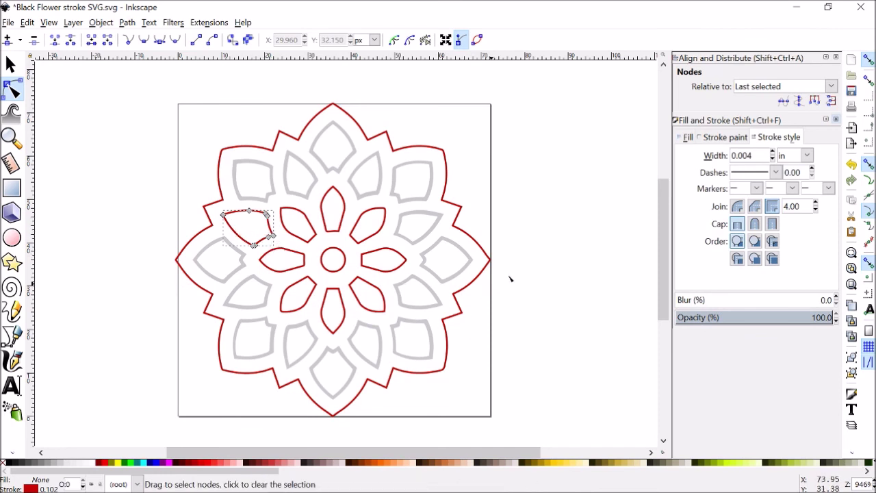
pyautogui.click(558, 256)
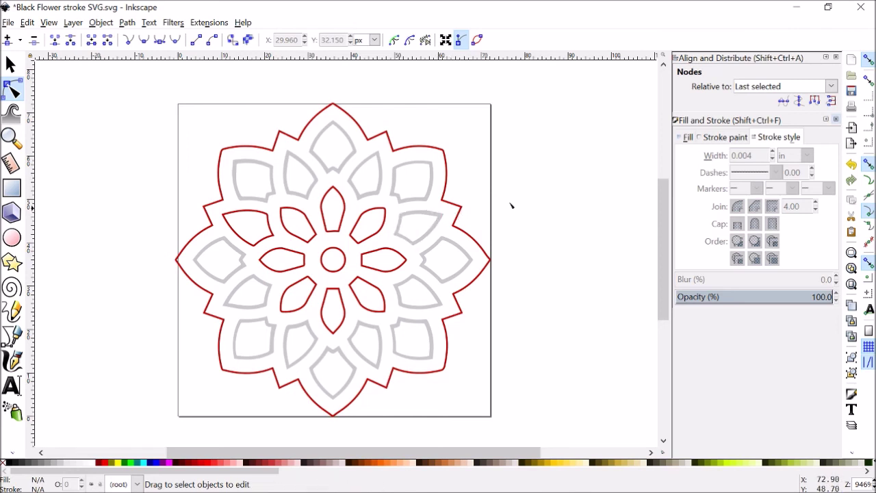
pyautogui.click(836, 57)
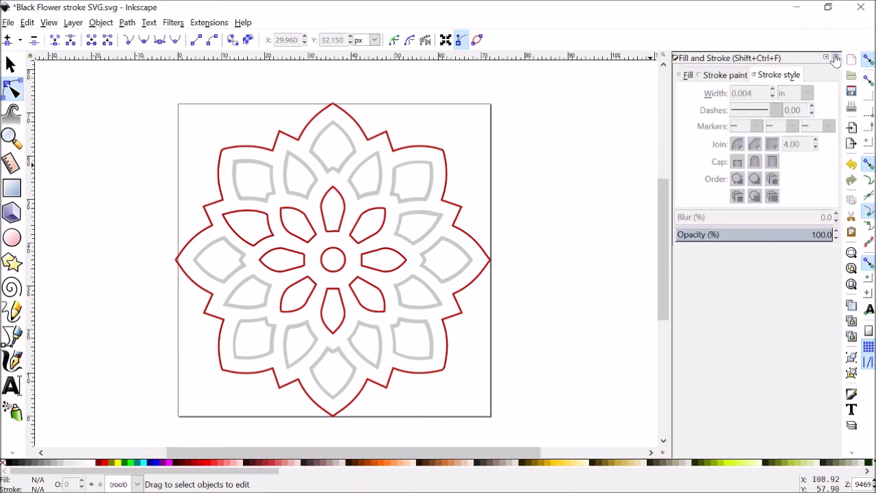
pyautogui.click(836, 57)
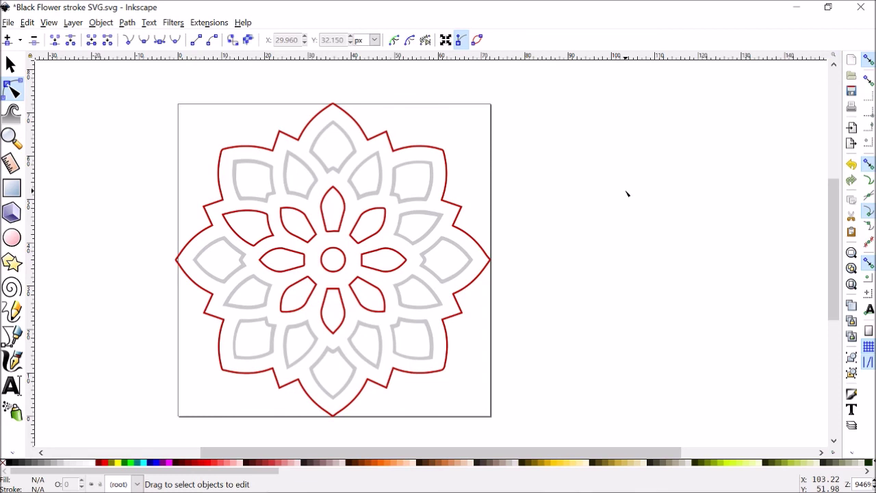